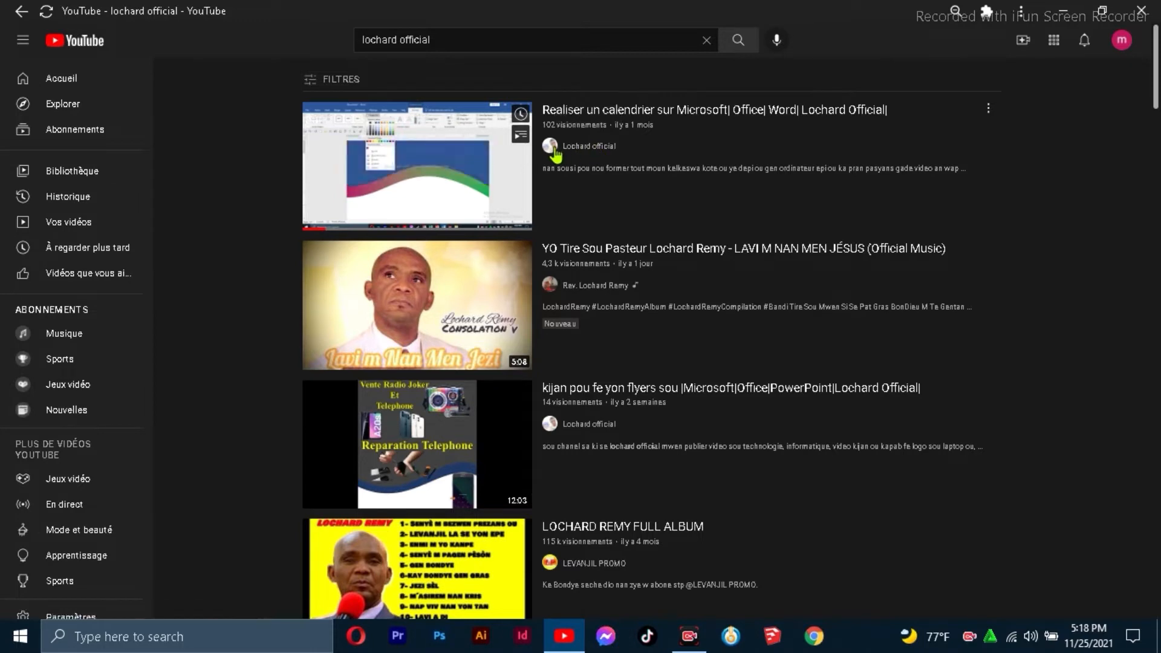
Open the Lochard official channel, subscribe to it and turn on all of its notifications.
click(559, 152)
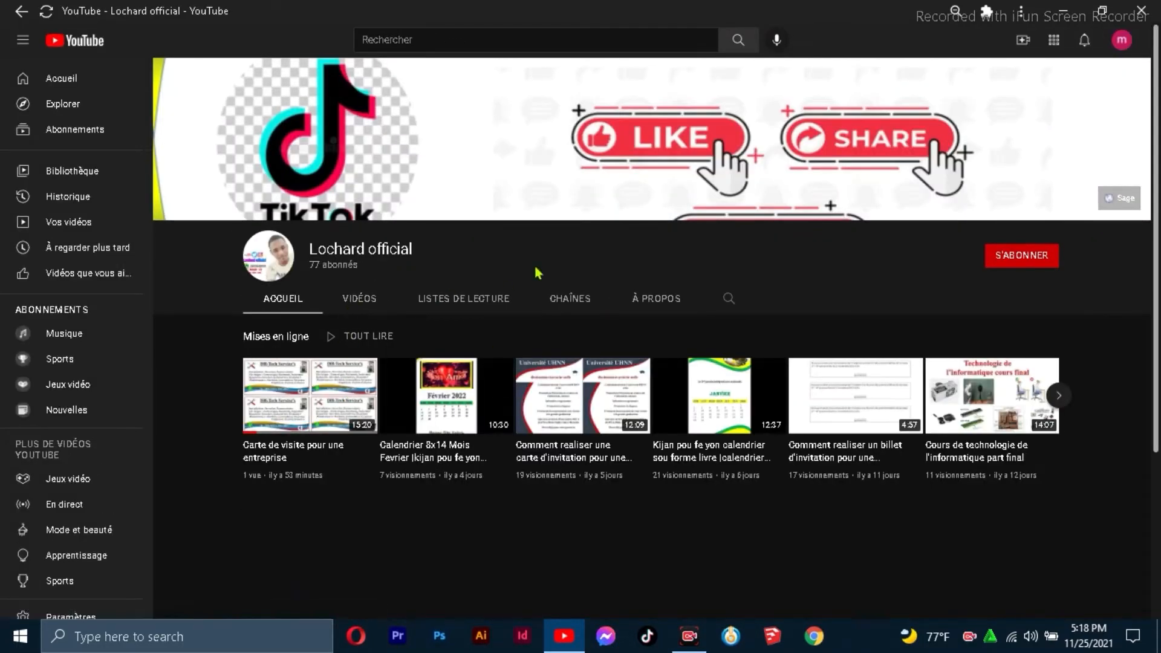
click(1015, 261)
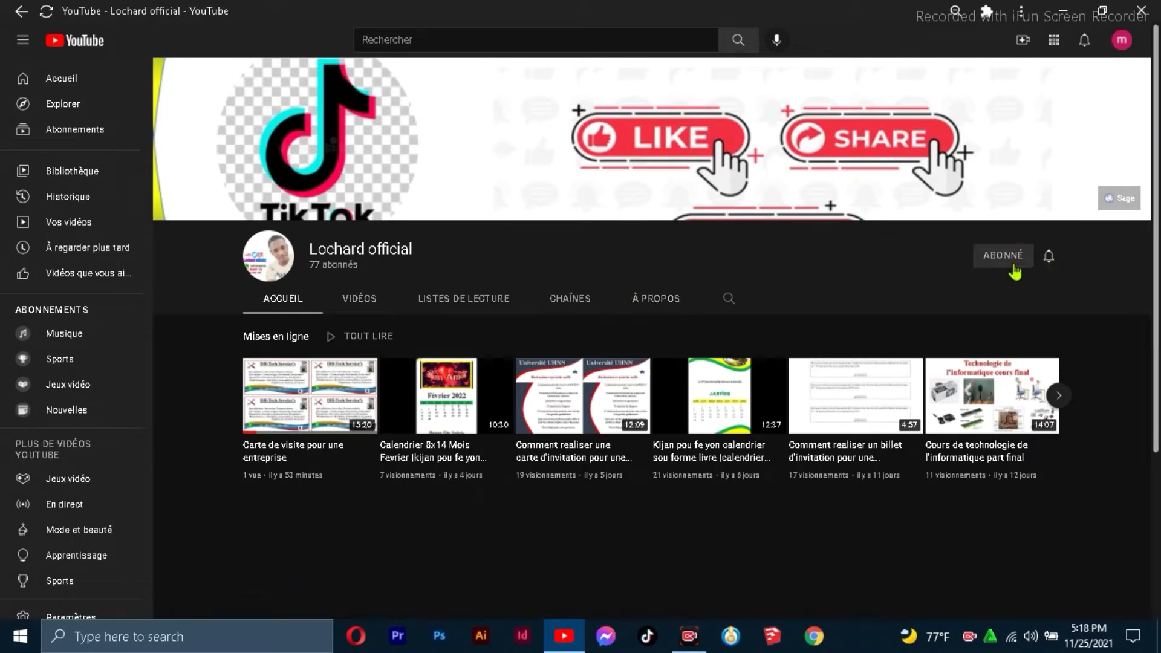
click(1051, 263)
click(1066, 283)
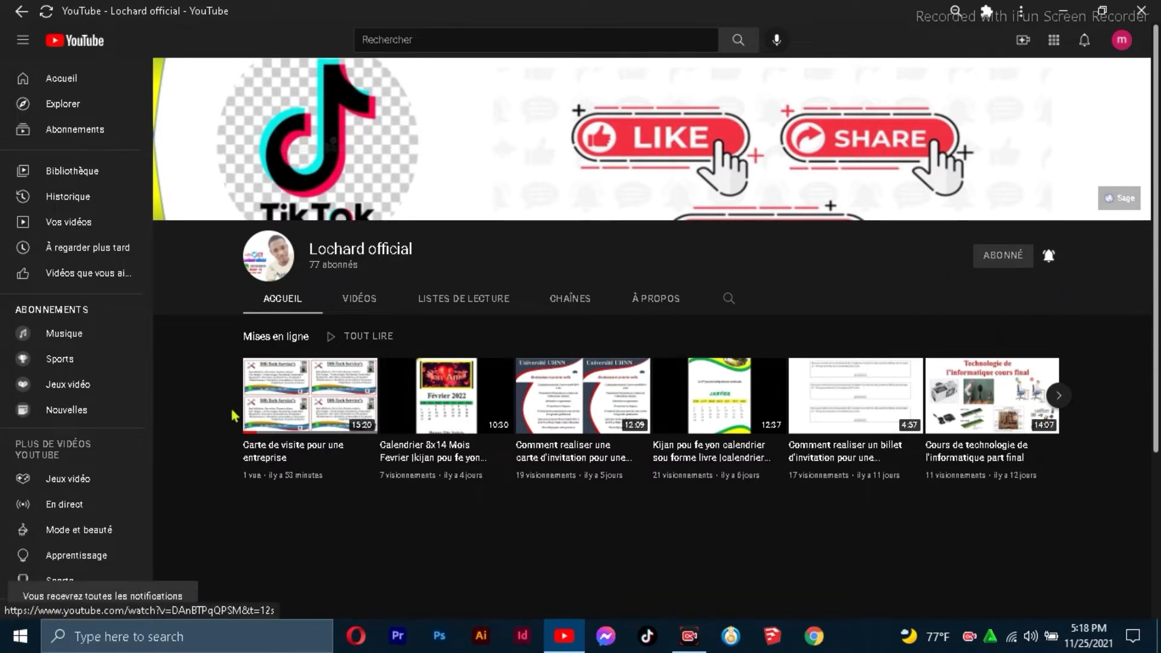
Open the channel's video "Carte de visite pour une entreprise" and like it.
click(339, 417)
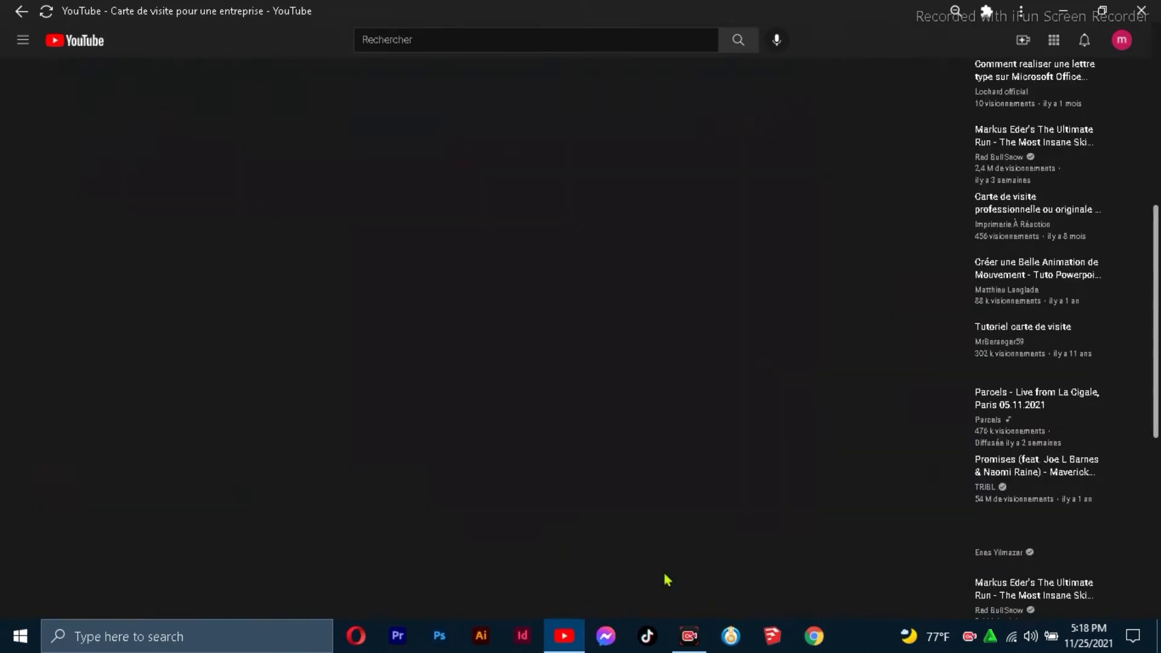
scroll(663, 580, down, 6)
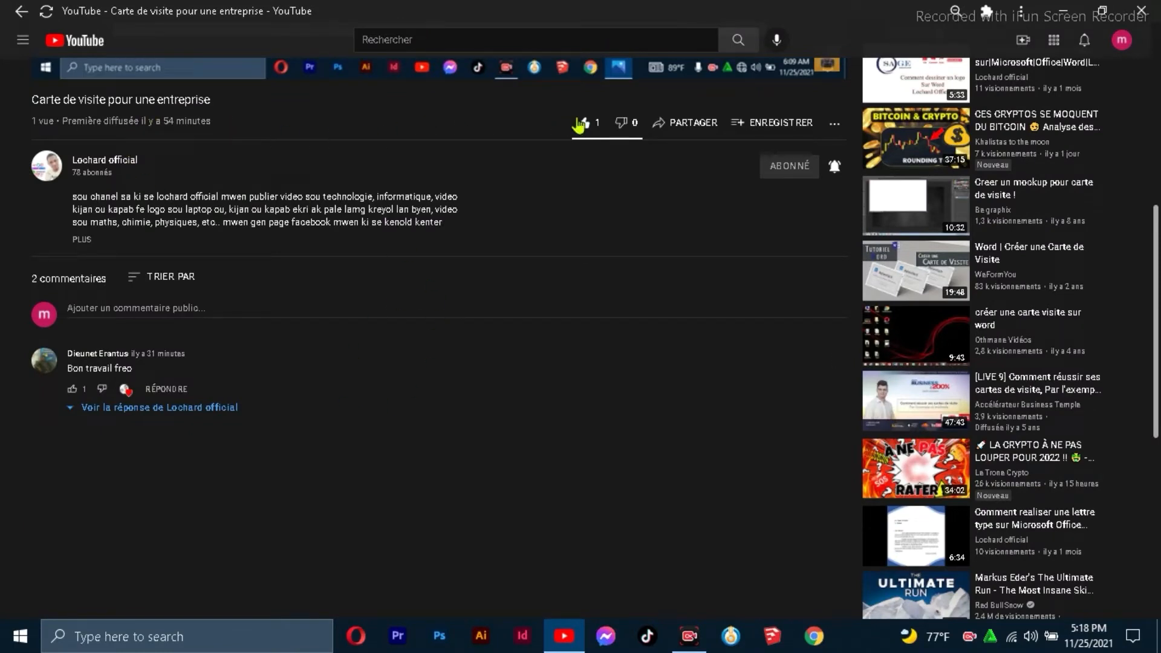
Post the public comment "bon travail lochard official." under the video and like that comment.
click(209, 307)
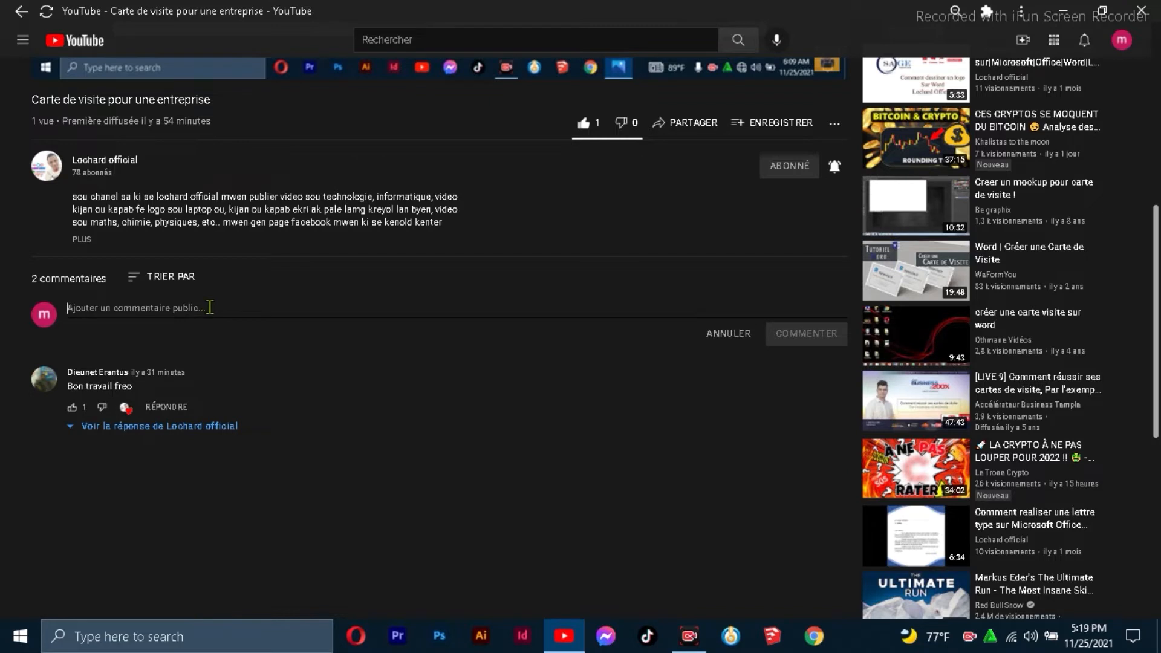
text(bon)
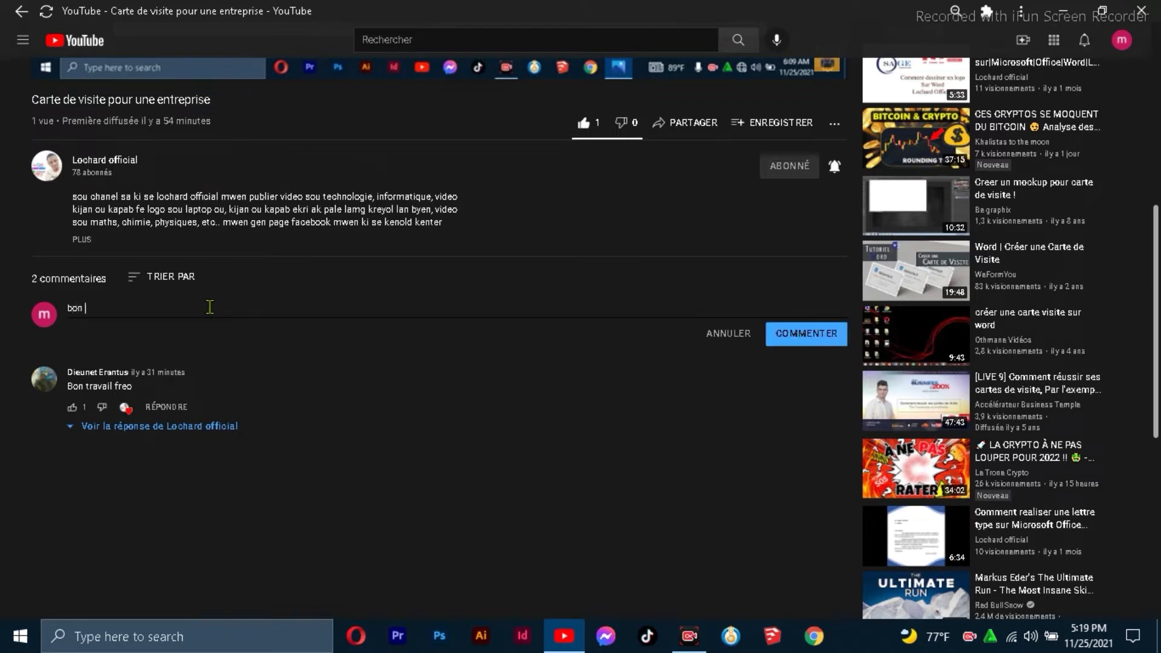
text( travail)
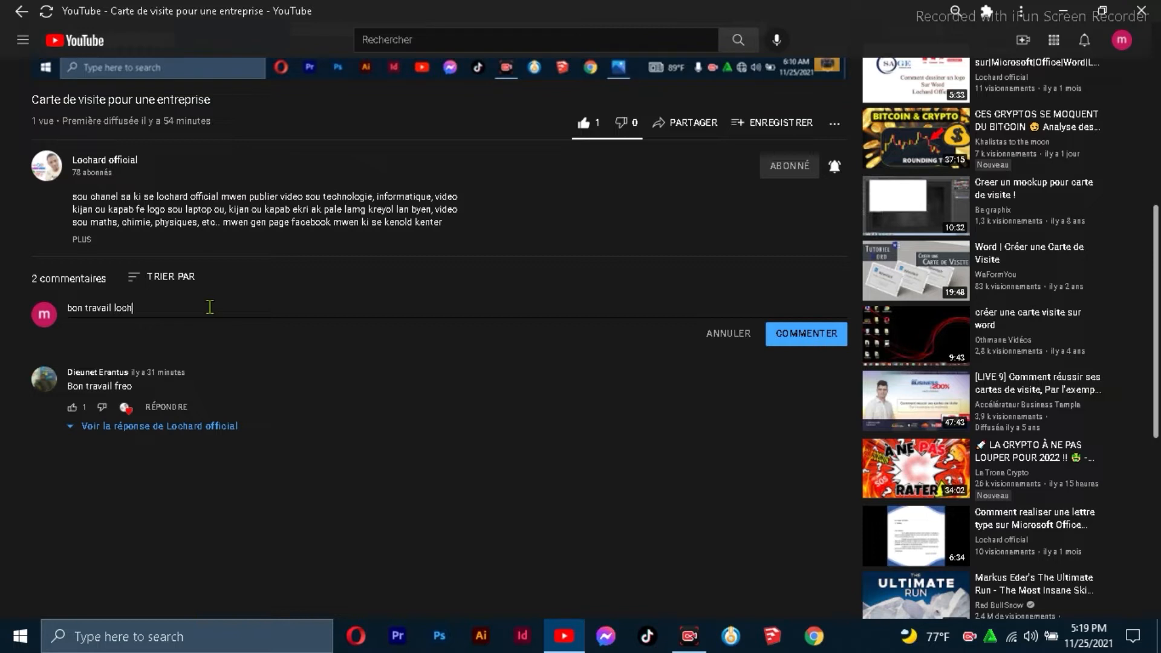
text( lochard official.)
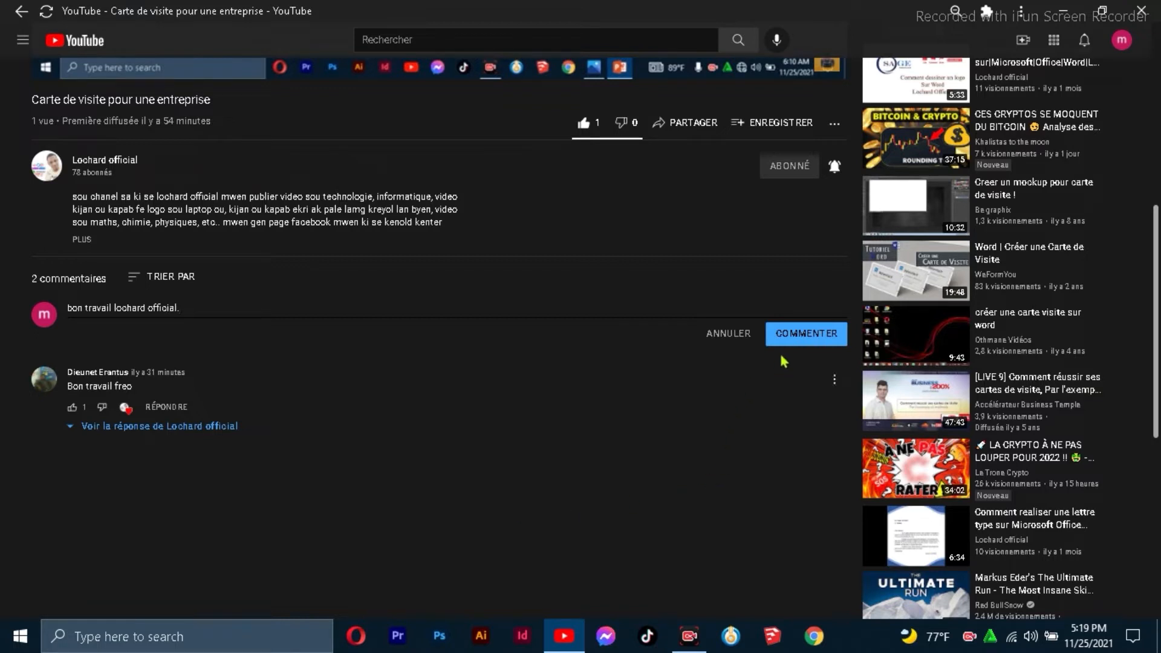
click(797, 335)
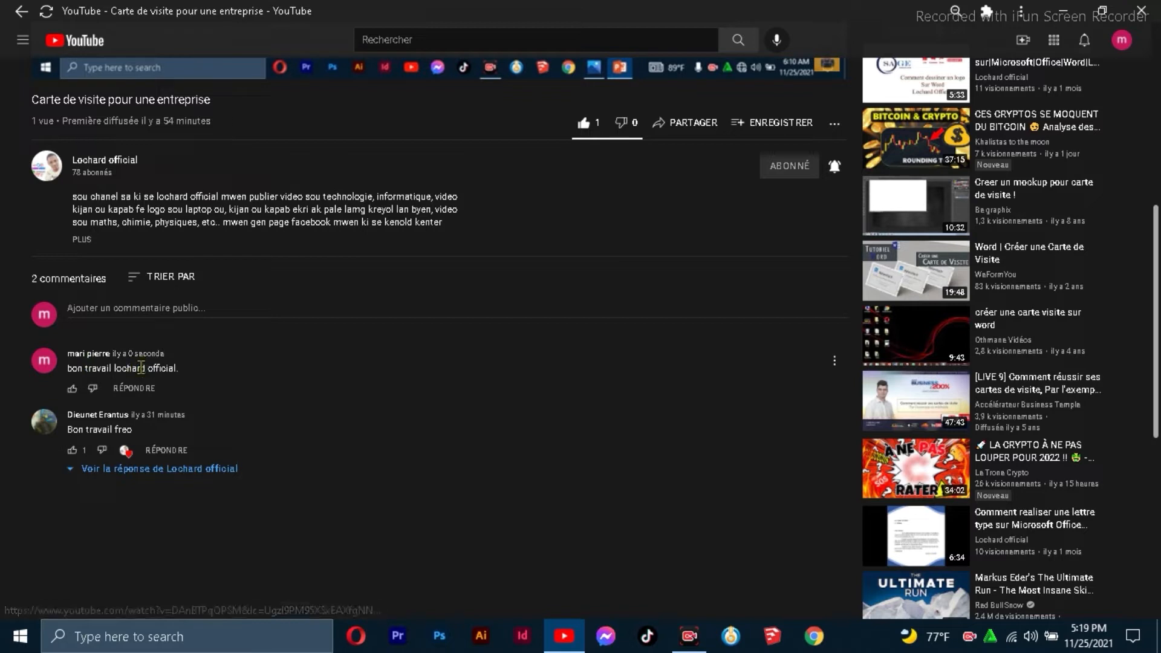
click(80, 391)
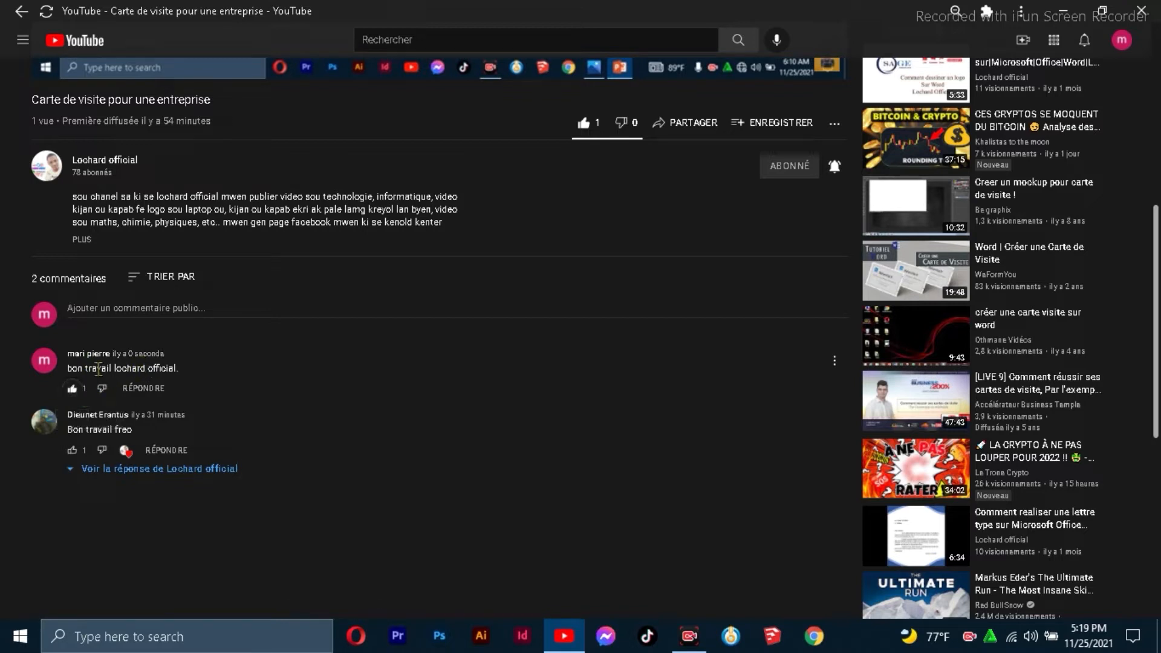
Copy the video's share link to the clipboard and close the sharing options.
scroll(237, 362, down, 7)
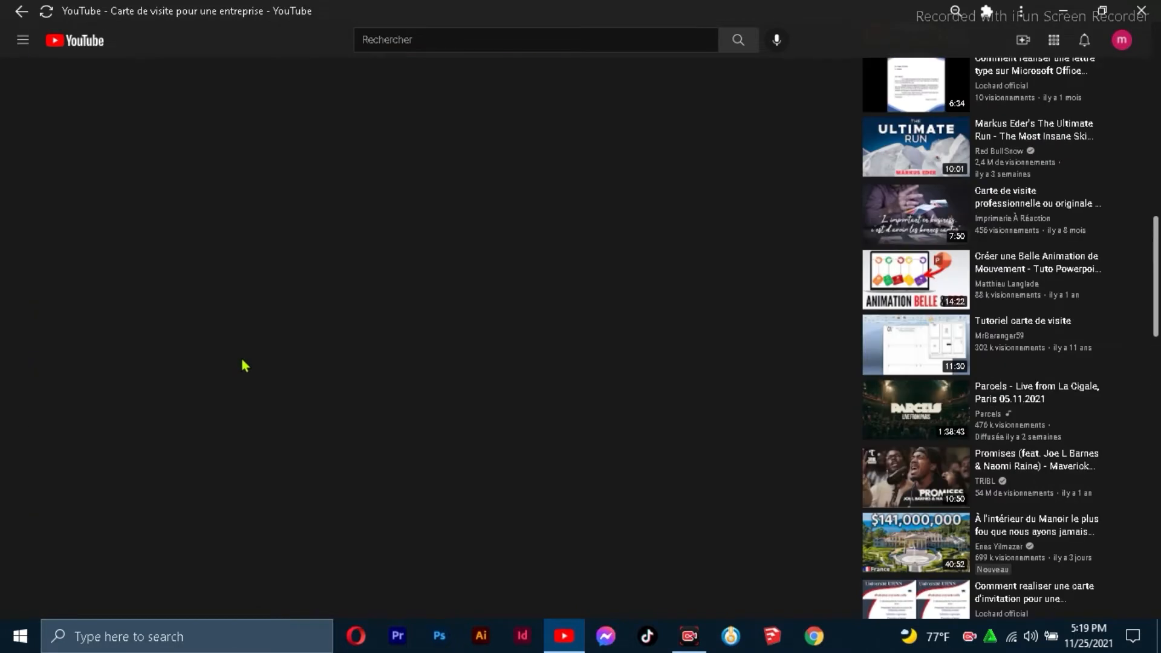
scroll(247, 357, up, 10)
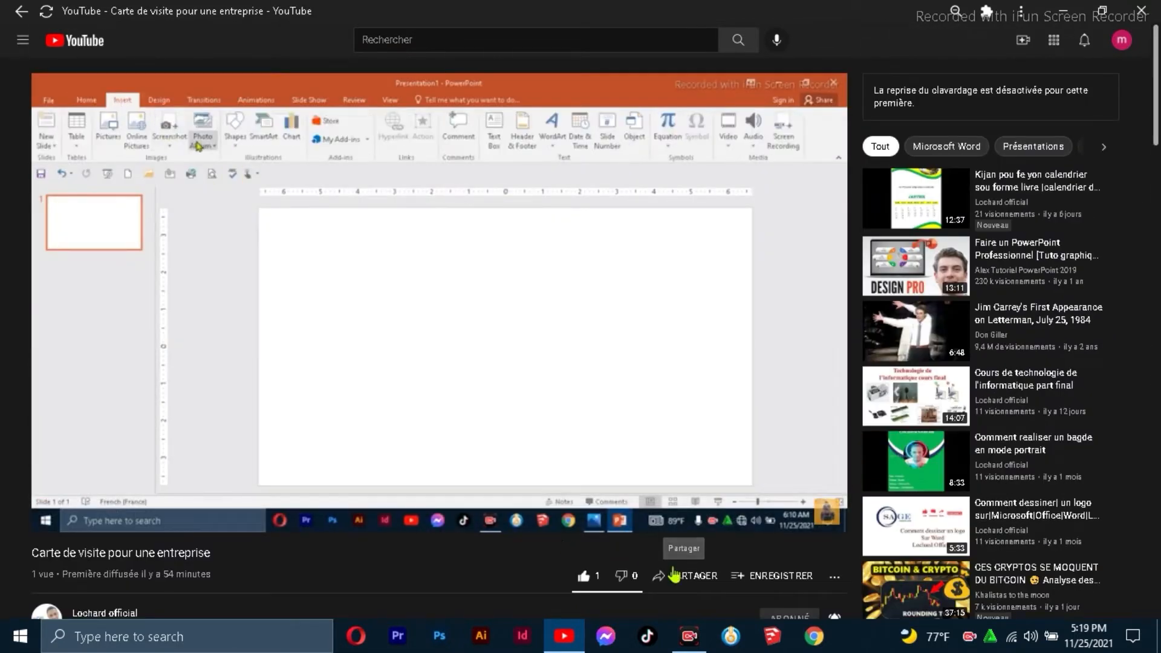
click(686, 575)
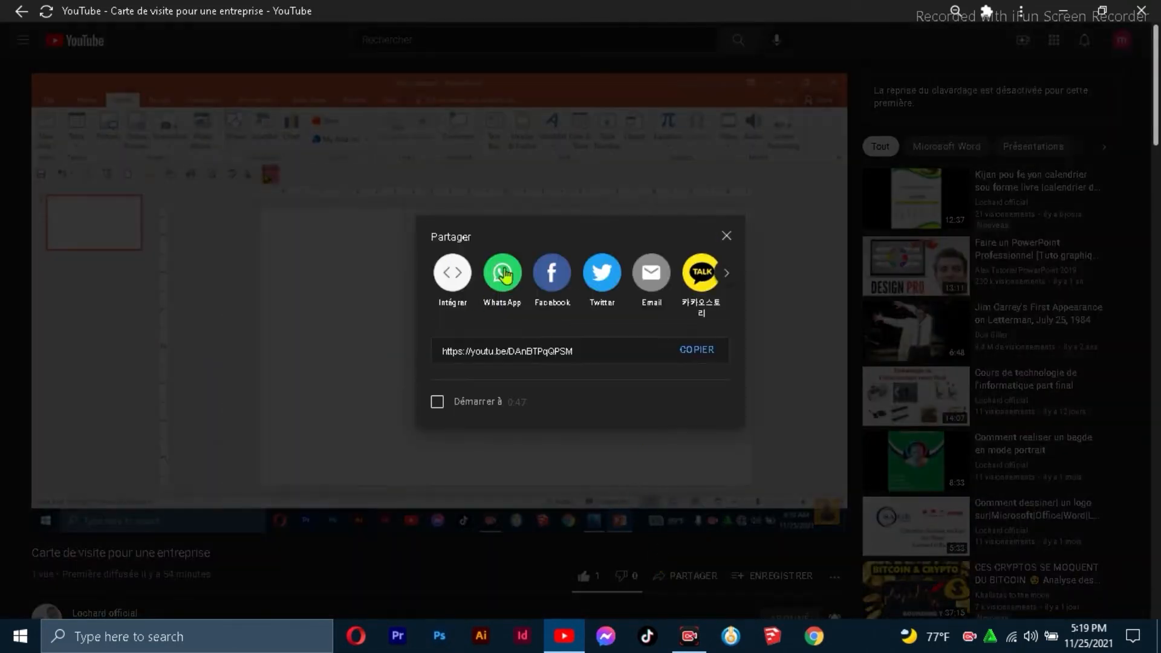
click(698, 351)
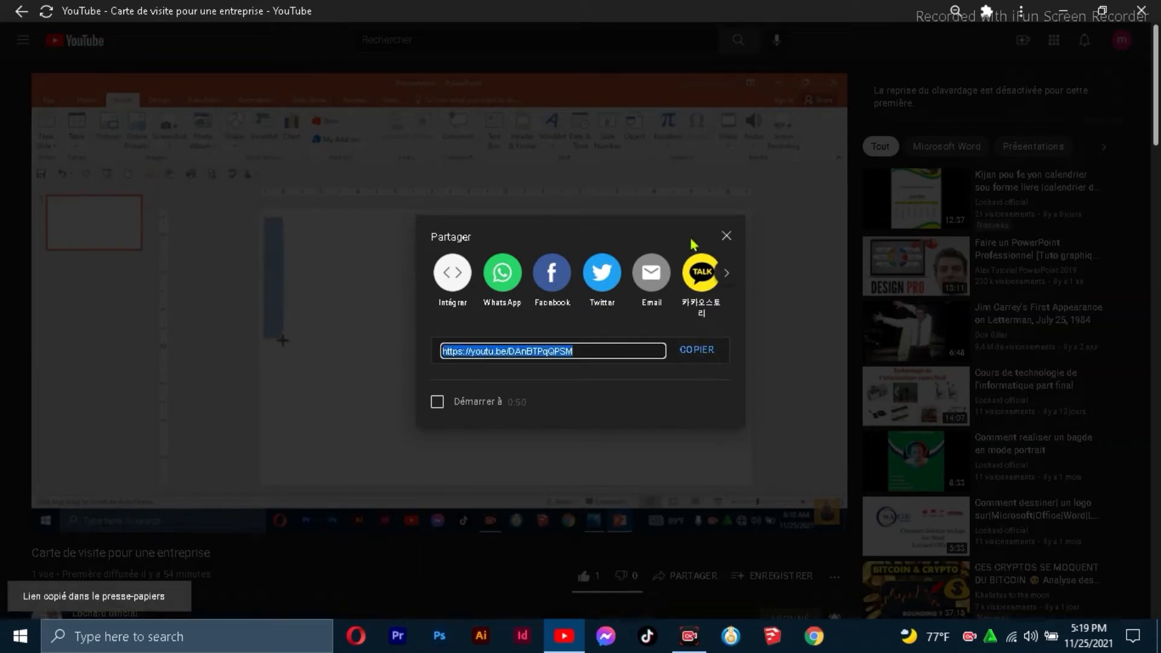
click(725, 237)
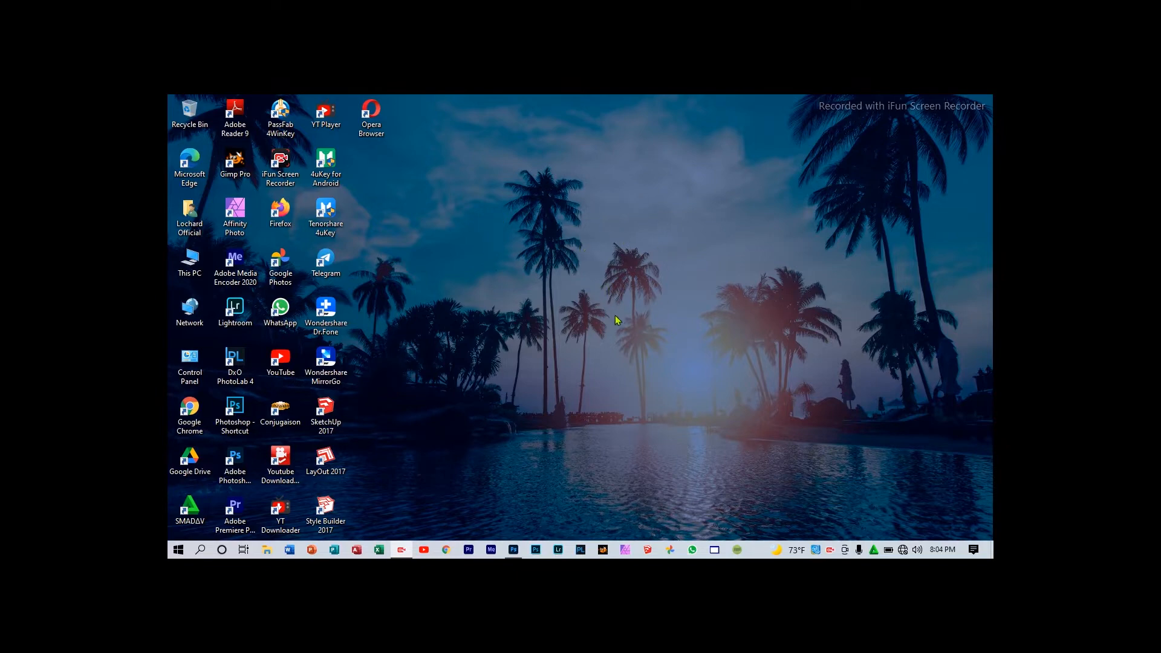
Switch to Photoshop, open "Pic_2020_04_10_17_54_33 copie" from the 2021 PNG folder and duplicate its Arrière-plan layer.
click(513, 552)
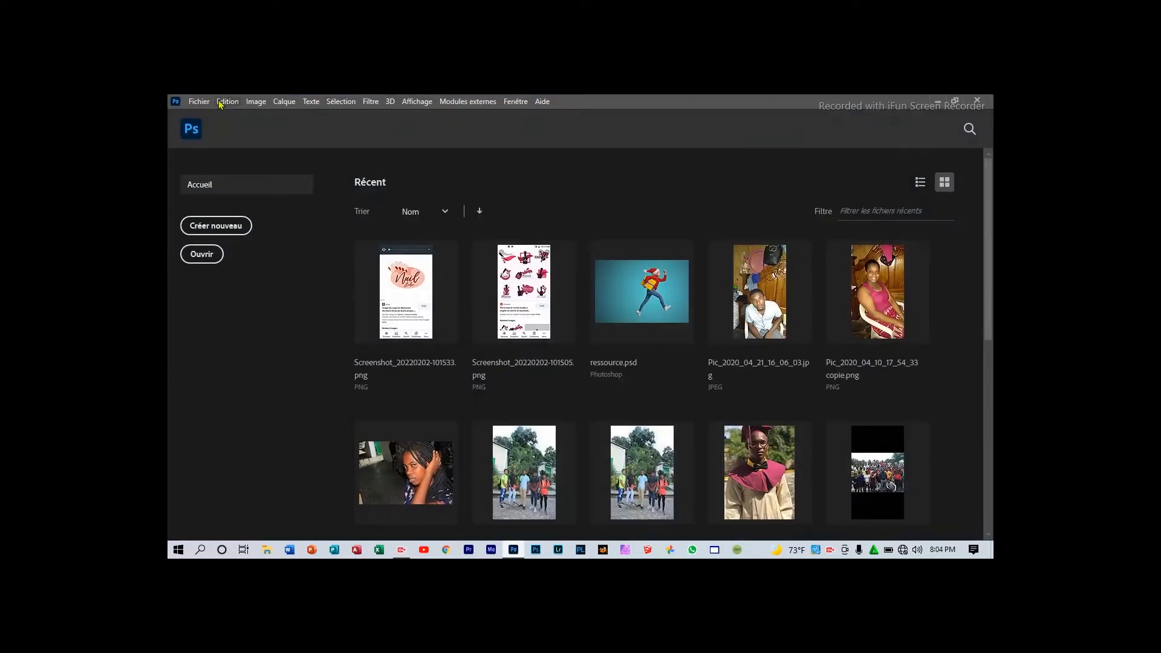
click(207, 105)
click(208, 124)
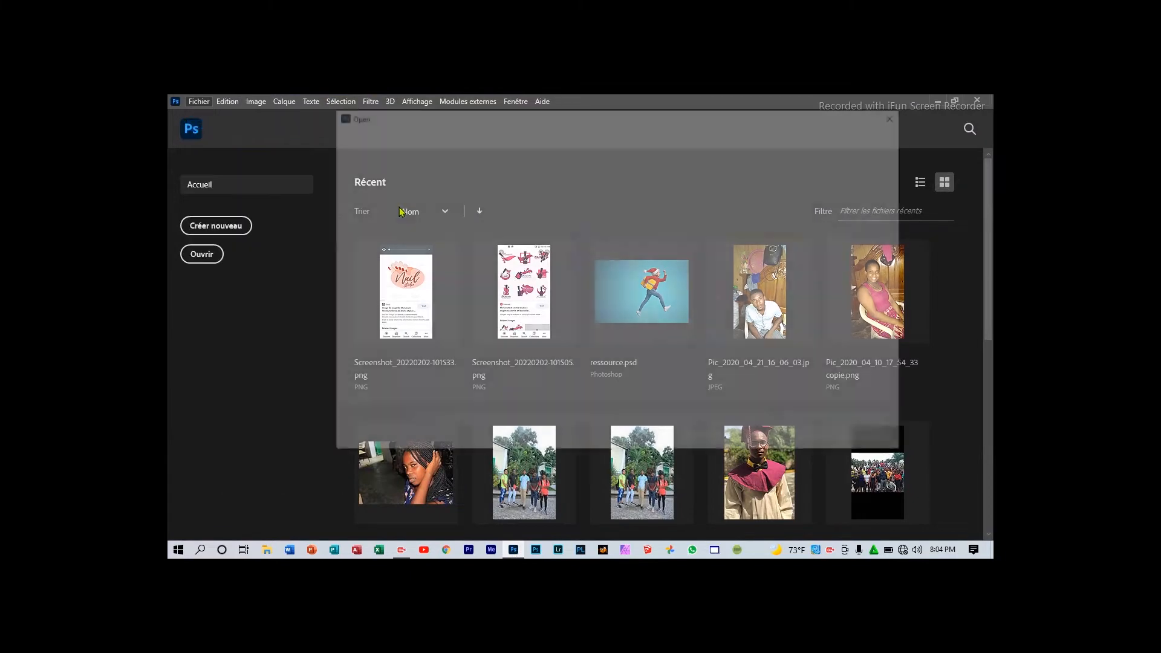
click(729, 384)
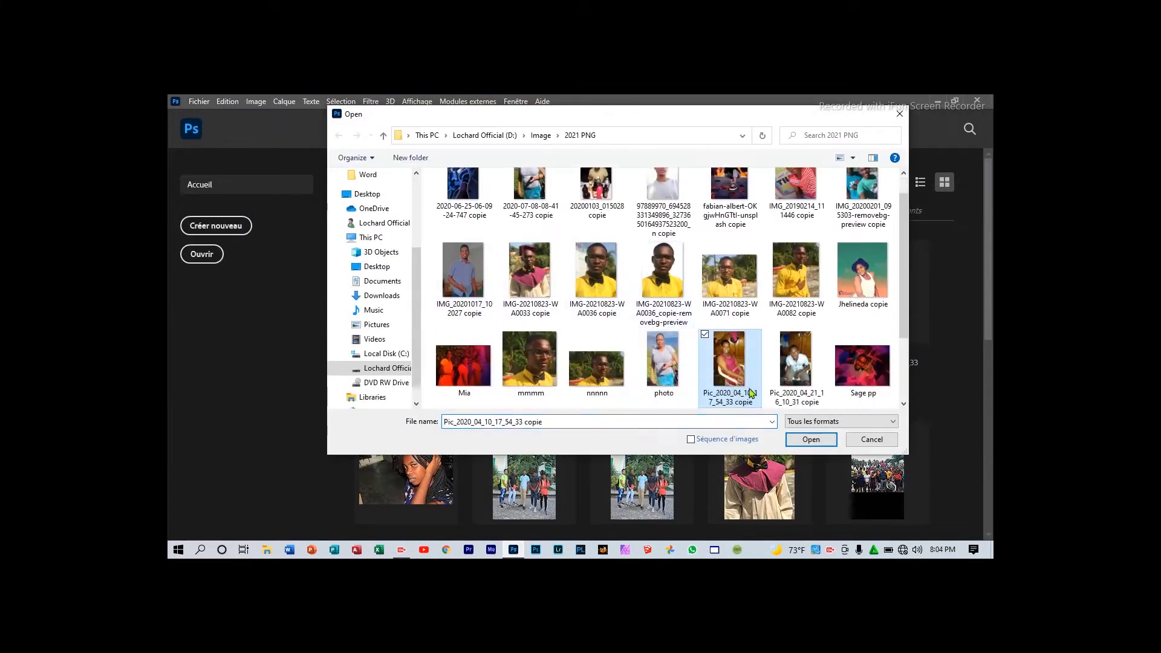
click(810, 439)
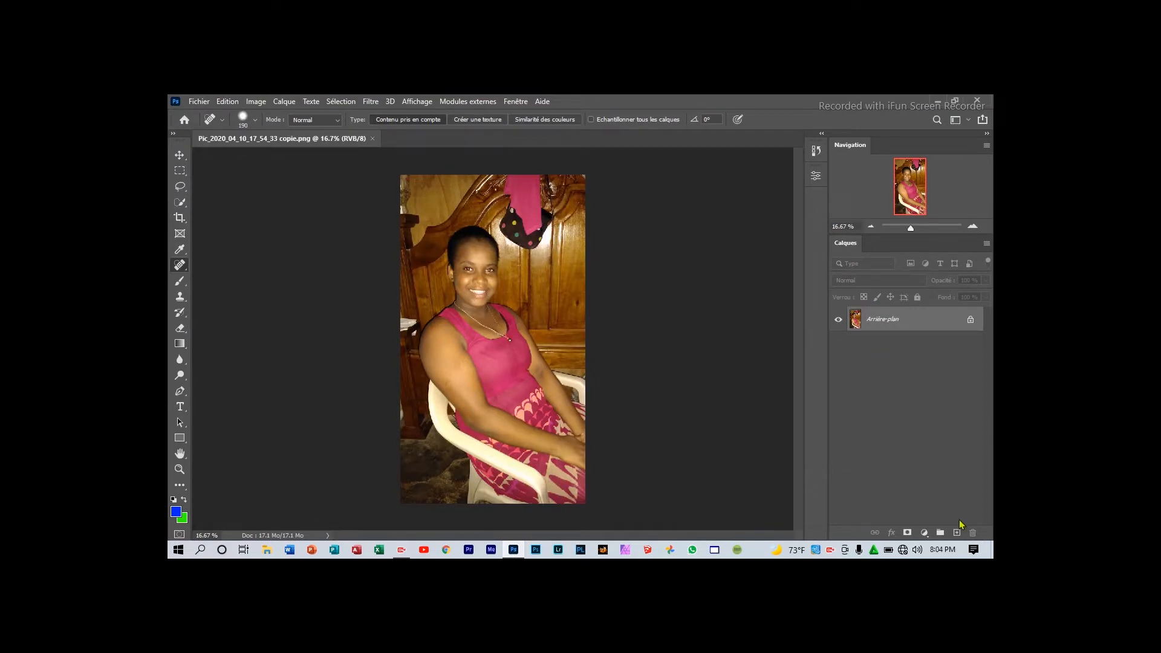
drag(905, 319, 957, 532)
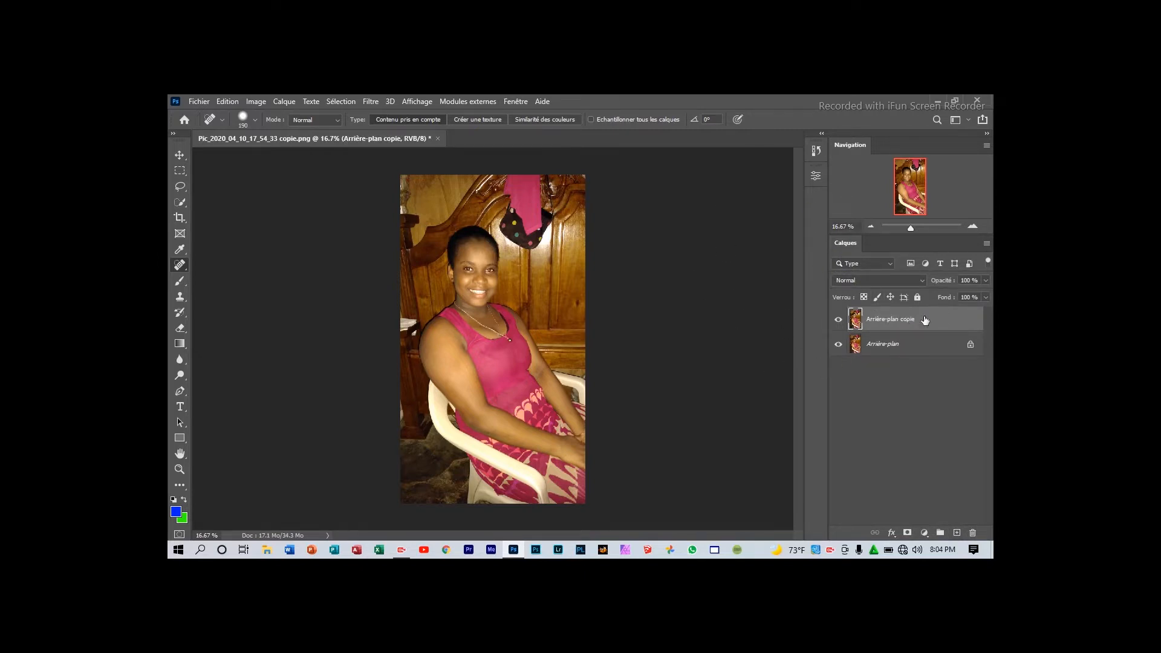
Draw a rectangle shape about 486 x 3264 px along the photo's left edge, fitted to its full height.
click(178, 440)
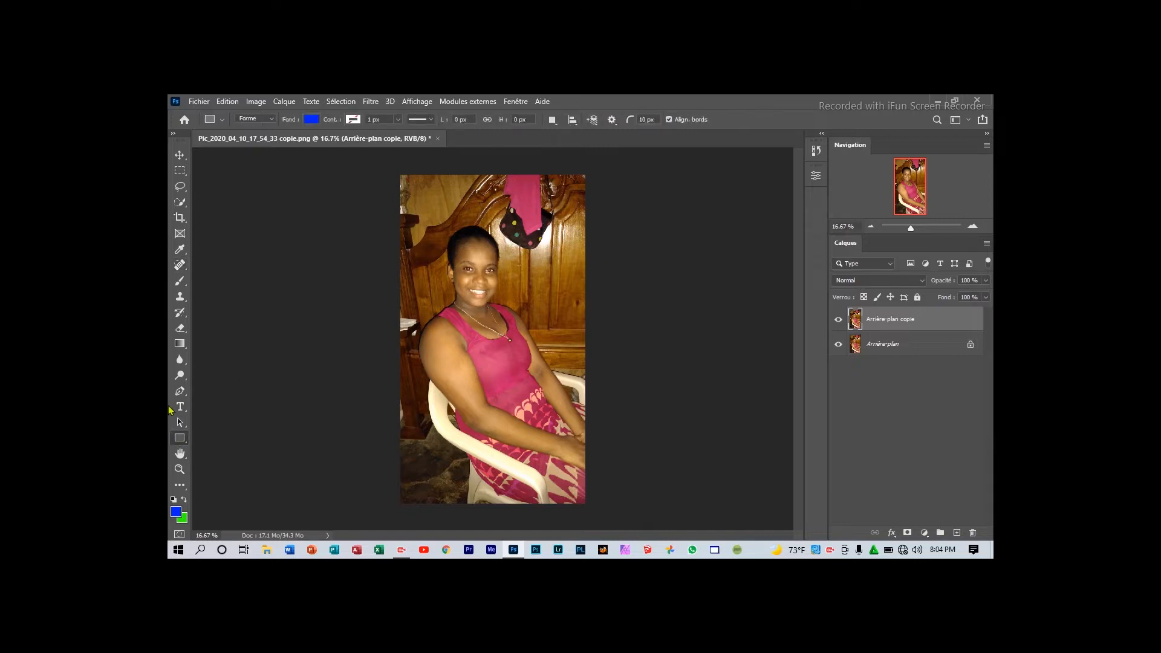
right_click(187, 445)
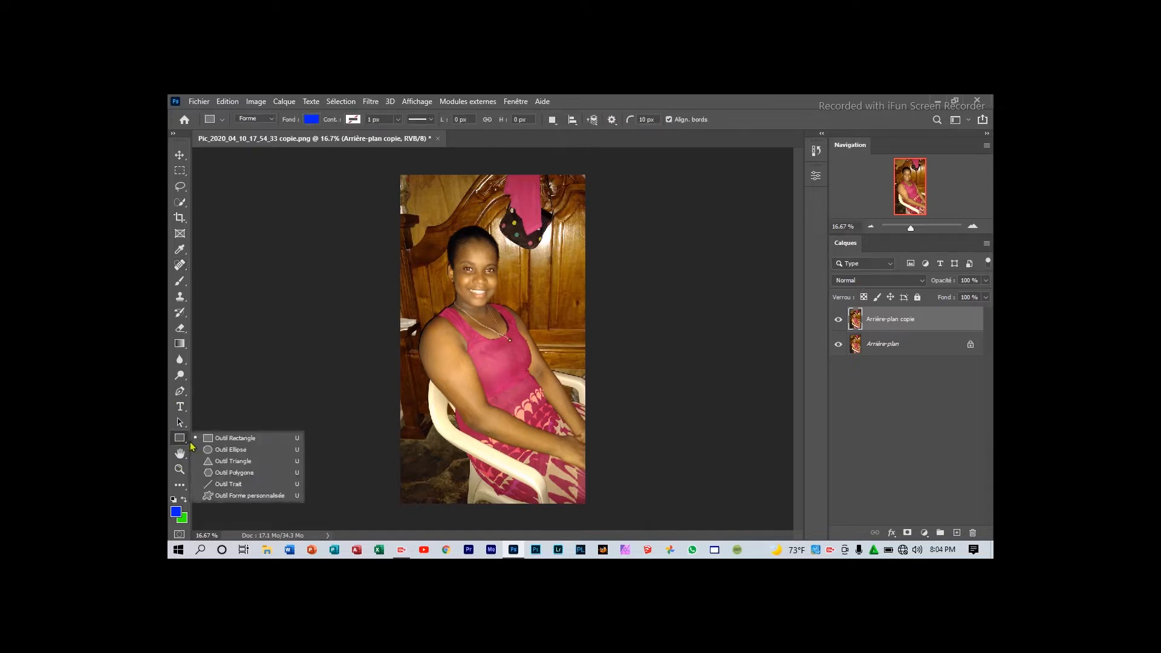
click(206, 439)
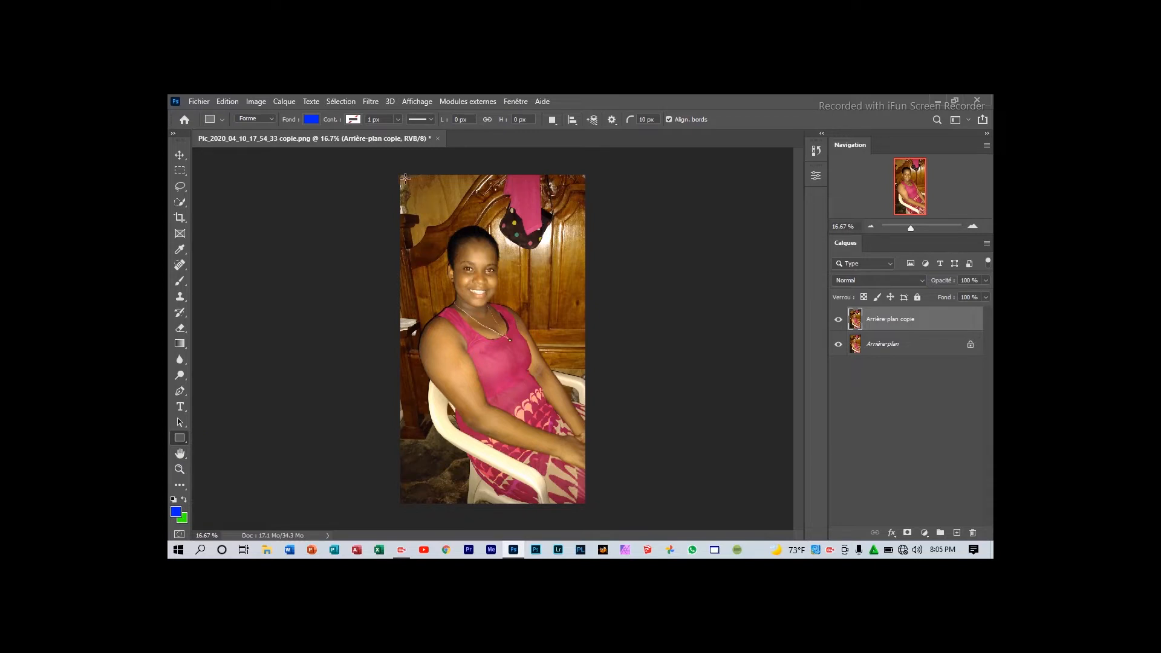
drag(402, 177, 449, 504)
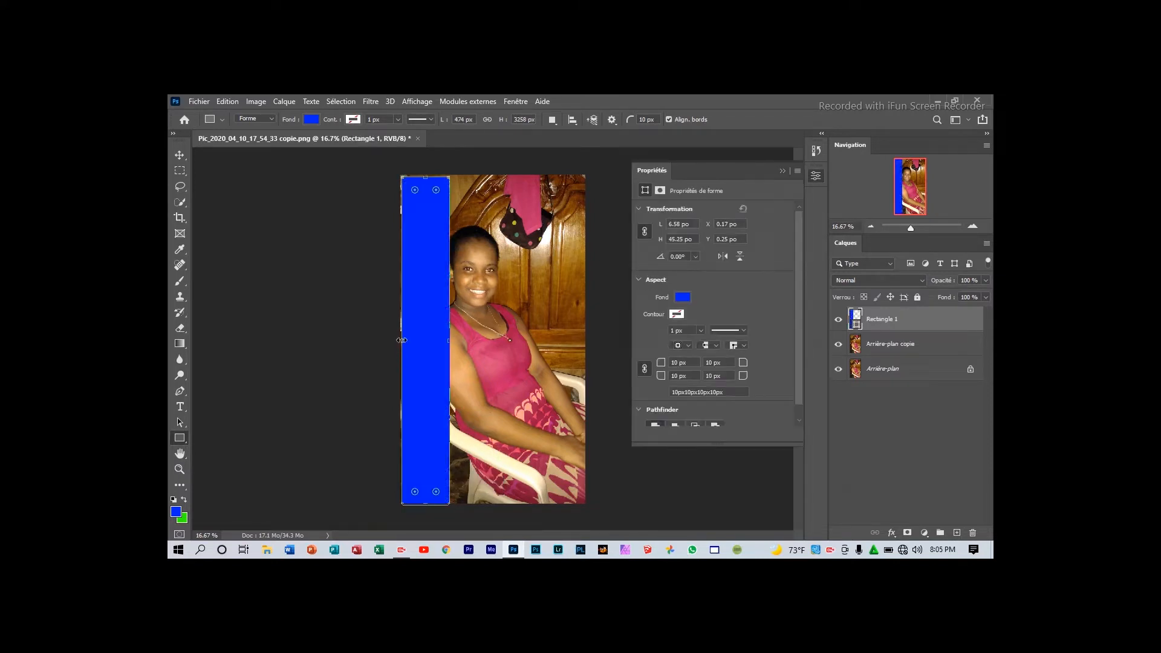
drag(401, 341, 398, 342)
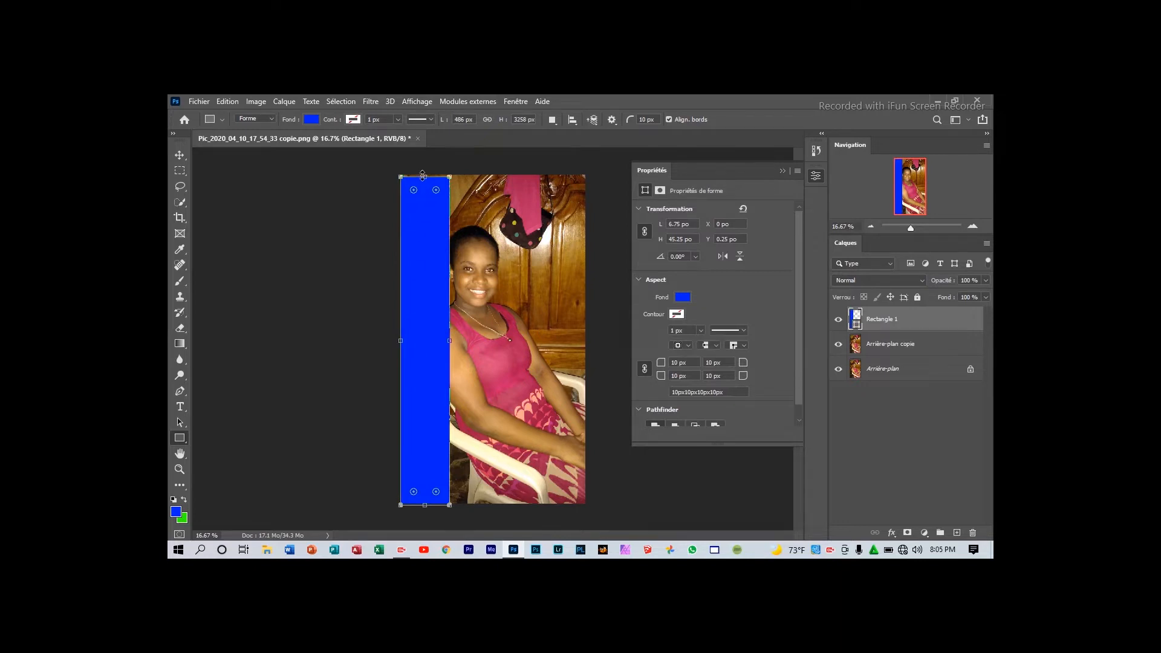
drag(422, 175, 424, 173)
drag(425, 503, 425, 502)
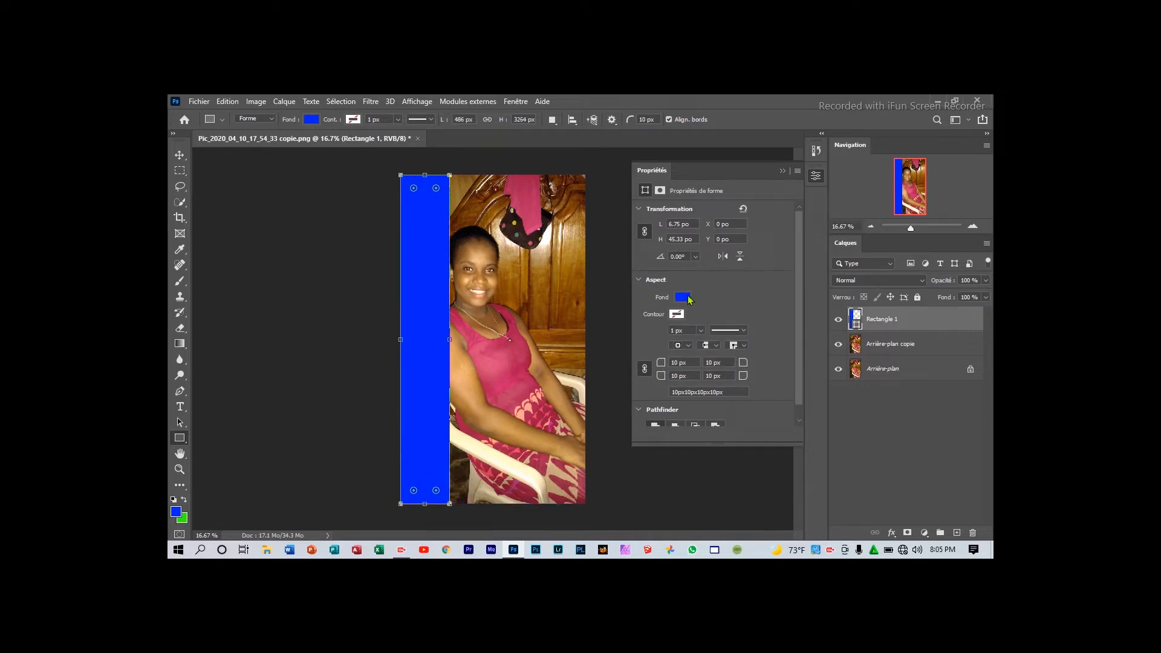
Change the rectangle's fill to the solid orange ff9c00 and collapse the shape properties.
click(683, 297)
click(797, 321)
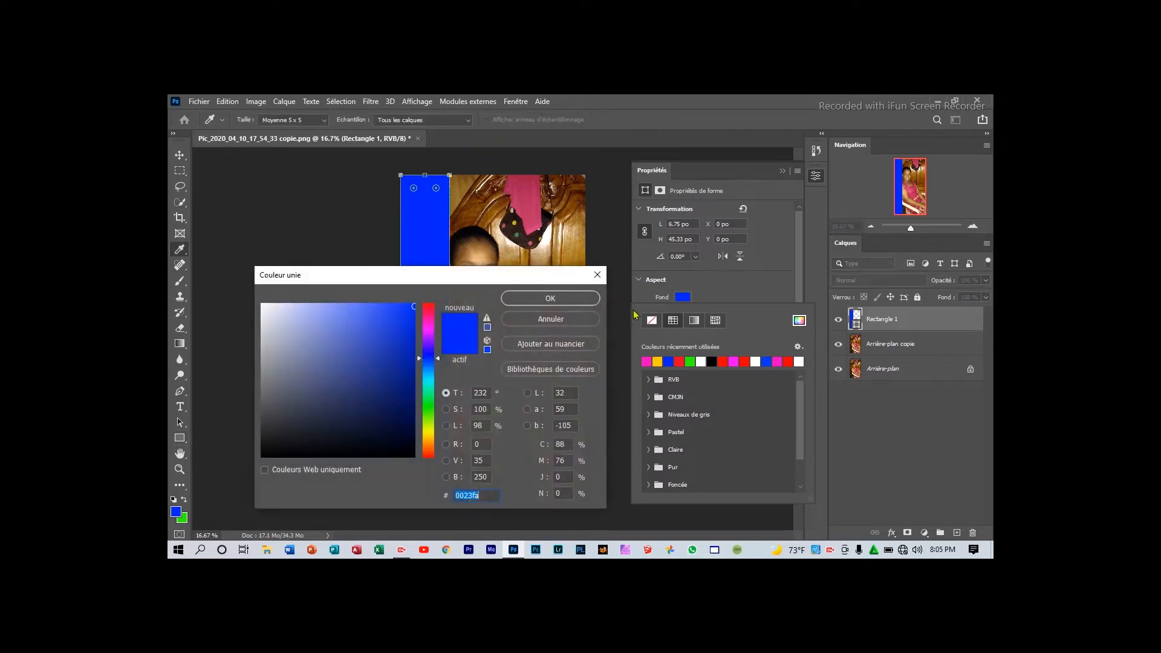
drag(429, 393, 427, 442)
drag(388, 378, 421, 296)
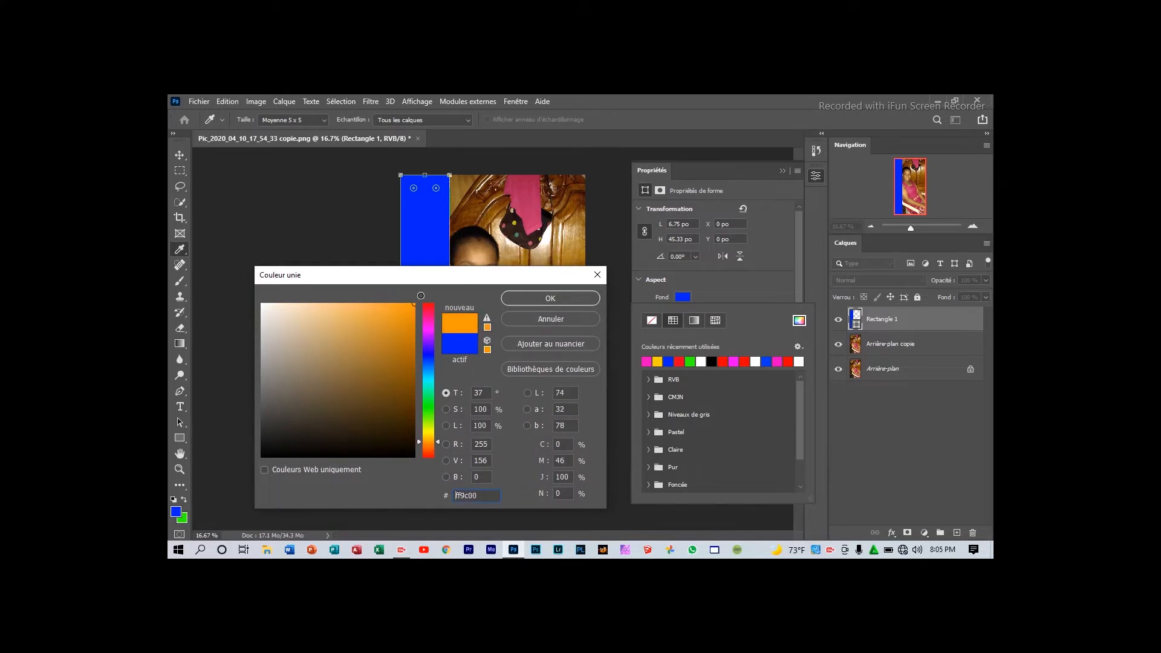
click(525, 300)
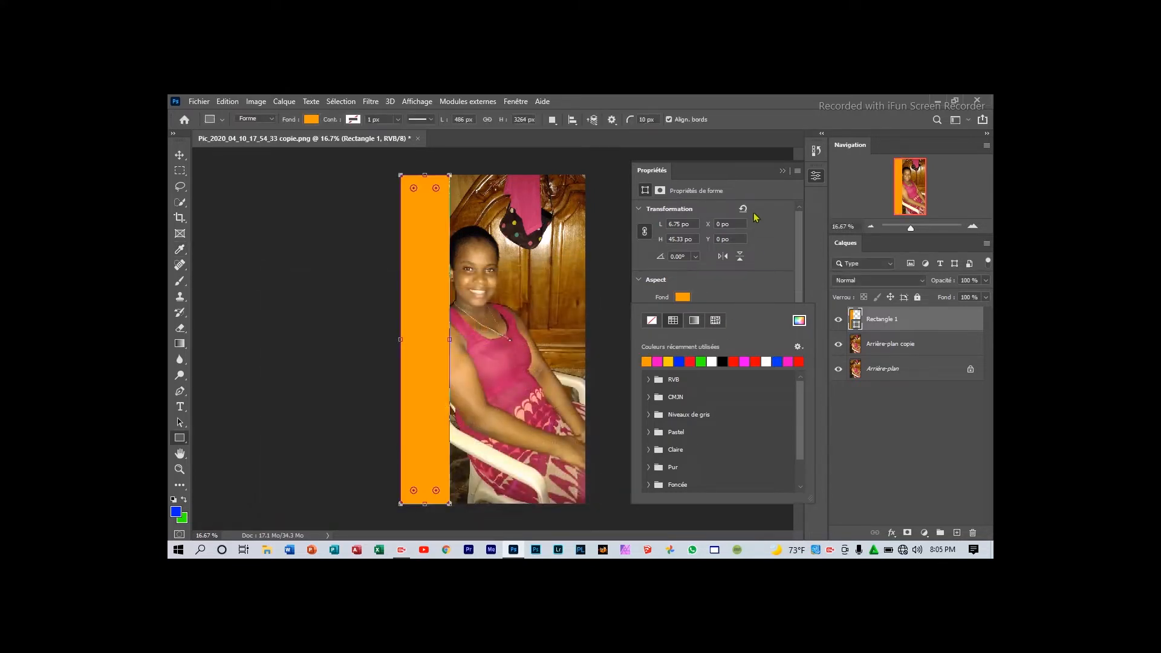
click(782, 173)
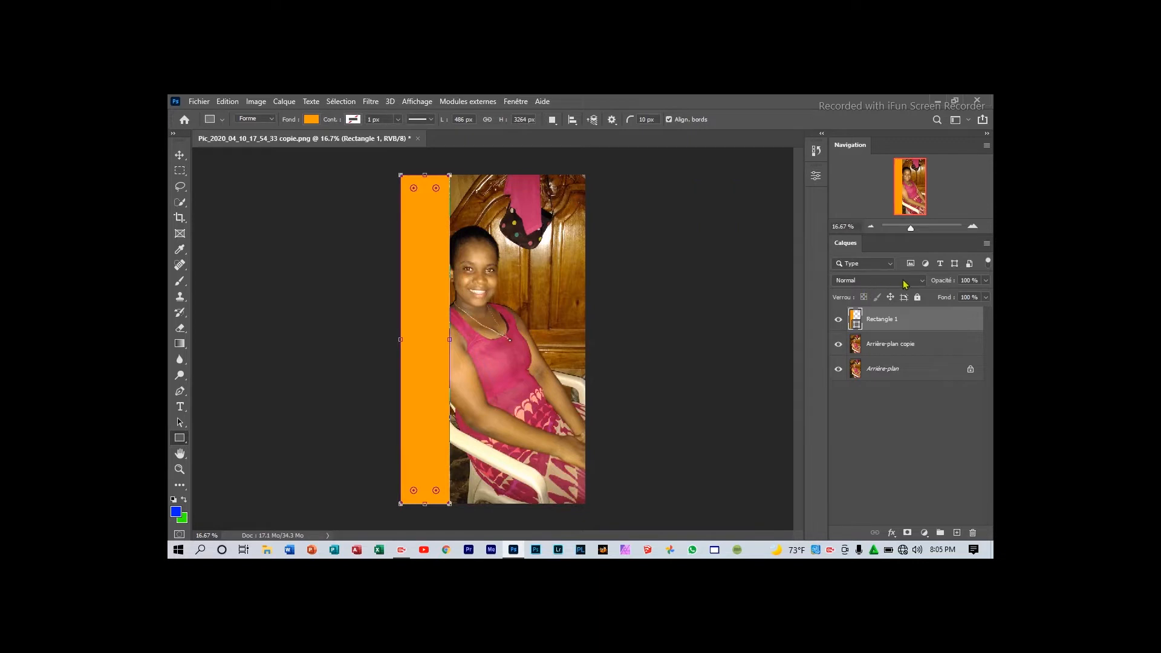
Set the Rectangle 1 layer's blend mode to Densité linéaire + and its opacity to 59 %, then deselect the layer.
click(920, 281)
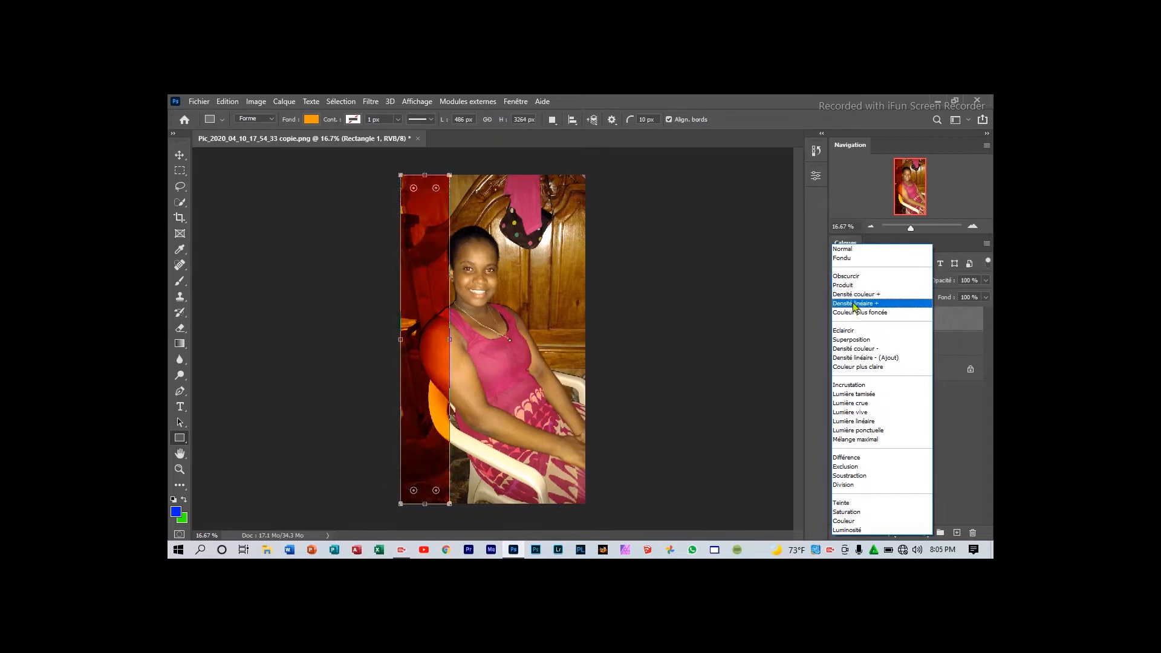
click(854, 304)
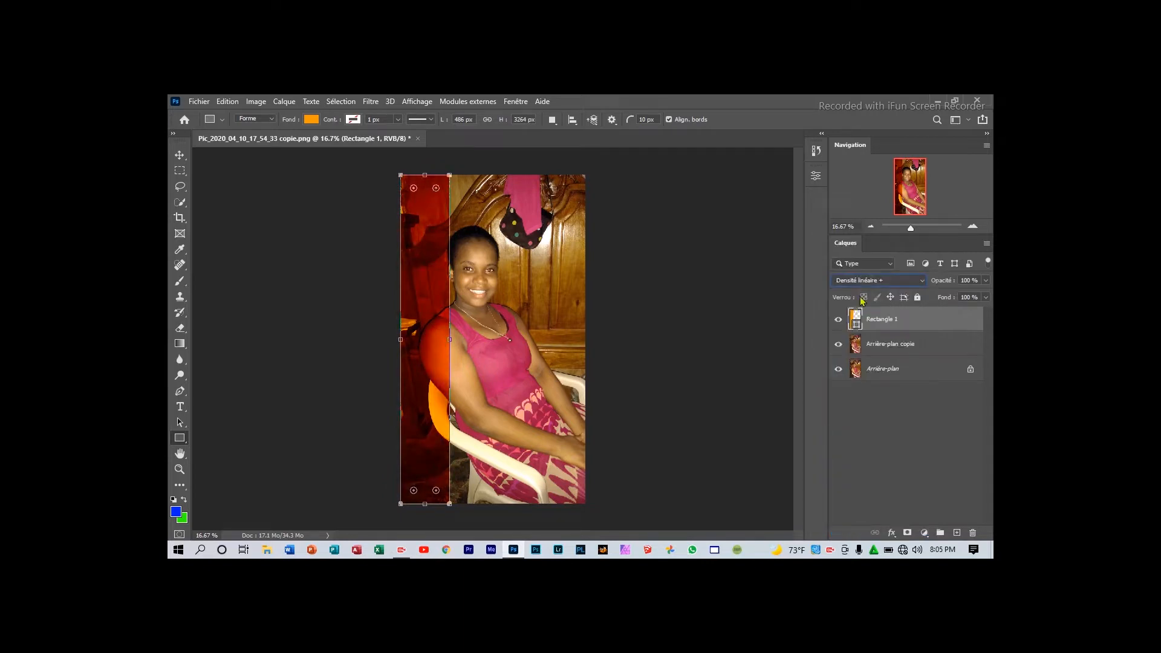
click(986, 281)
drag(985, 296, 966, 298)
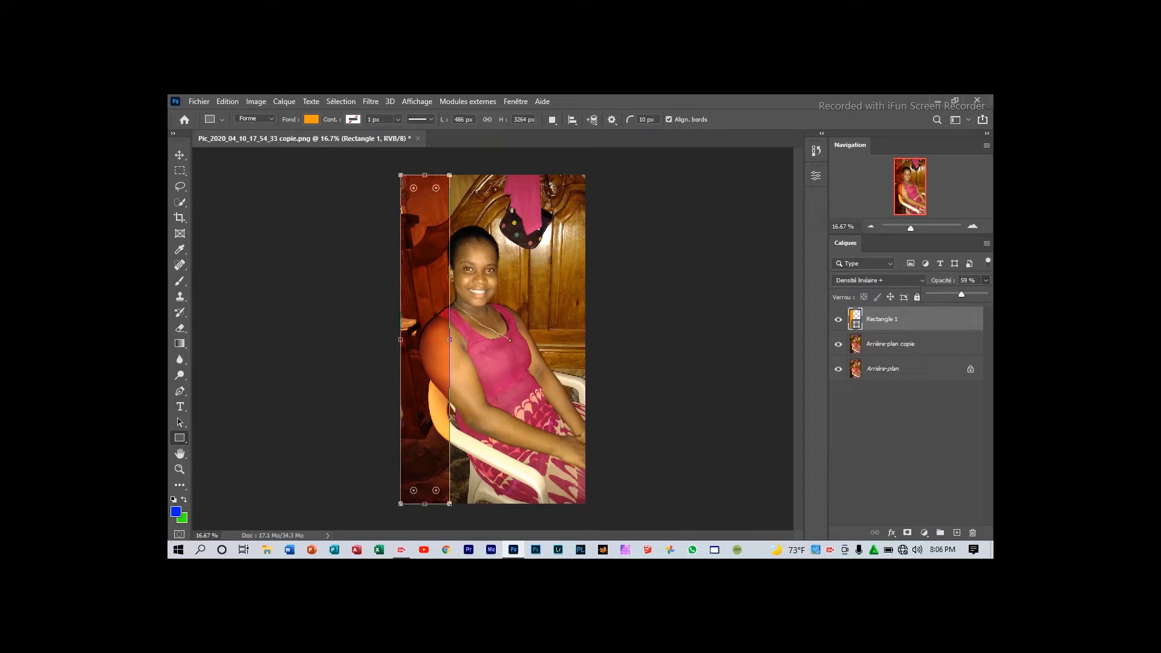
click(861, 417)
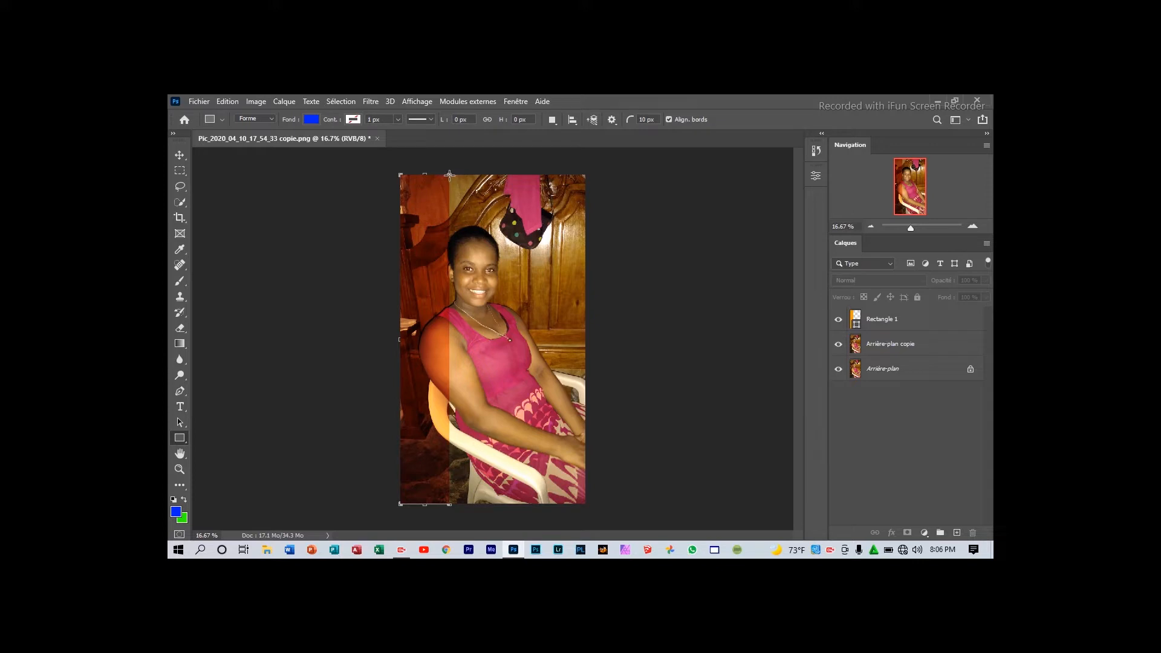
Draw a second strip about 408 x 3258 px along the first strip's inner edge and fill it with the recently used yellow.
drag(450, 176, 489, 503)
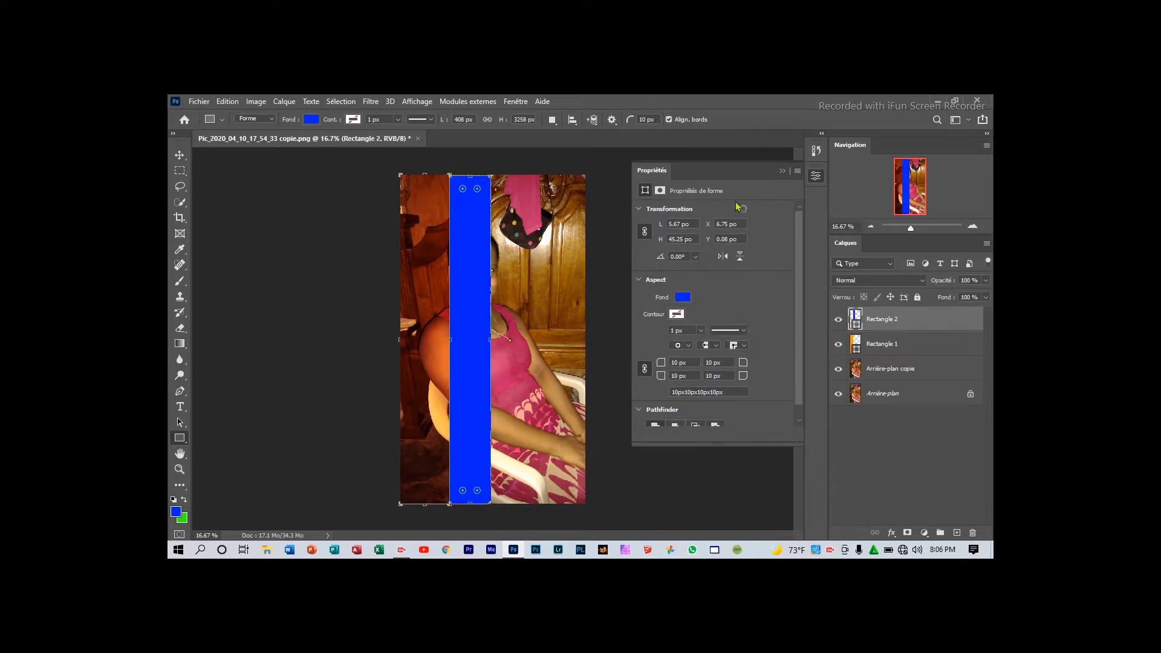
click(681, 296)
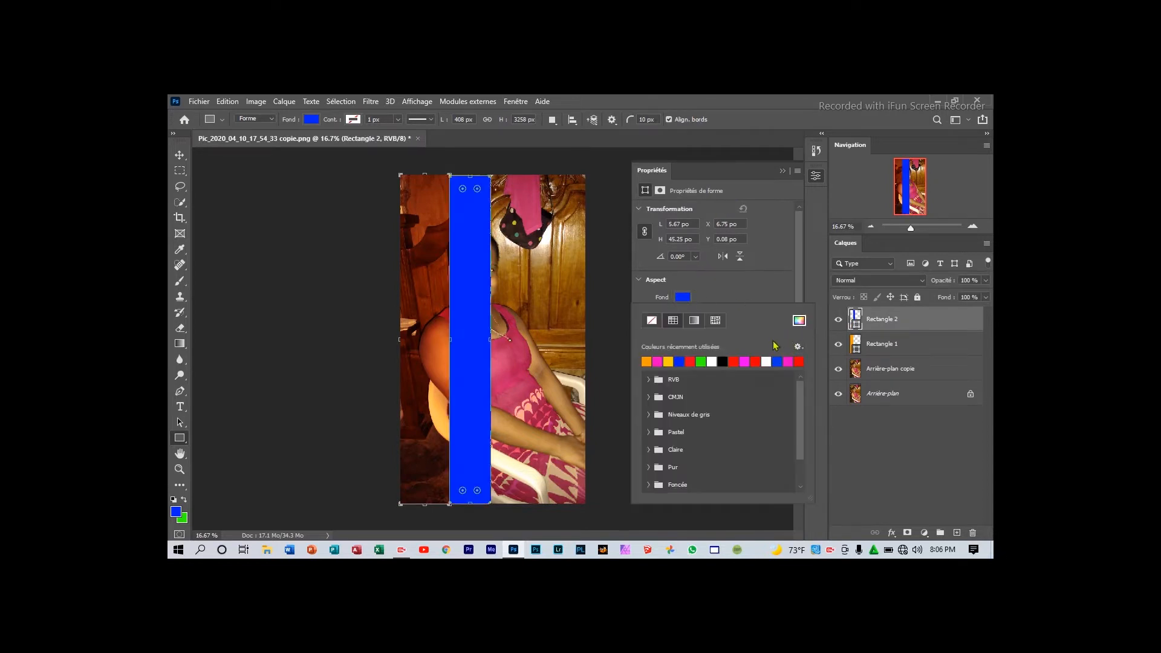
click(668, 361)
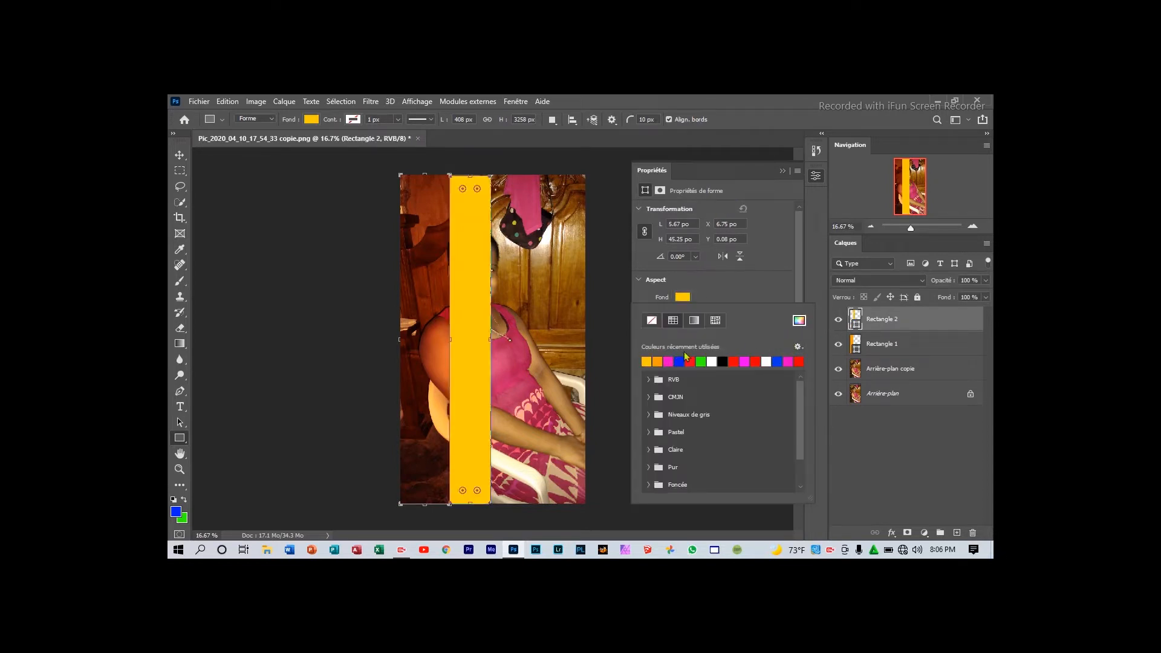
click(781, 172)
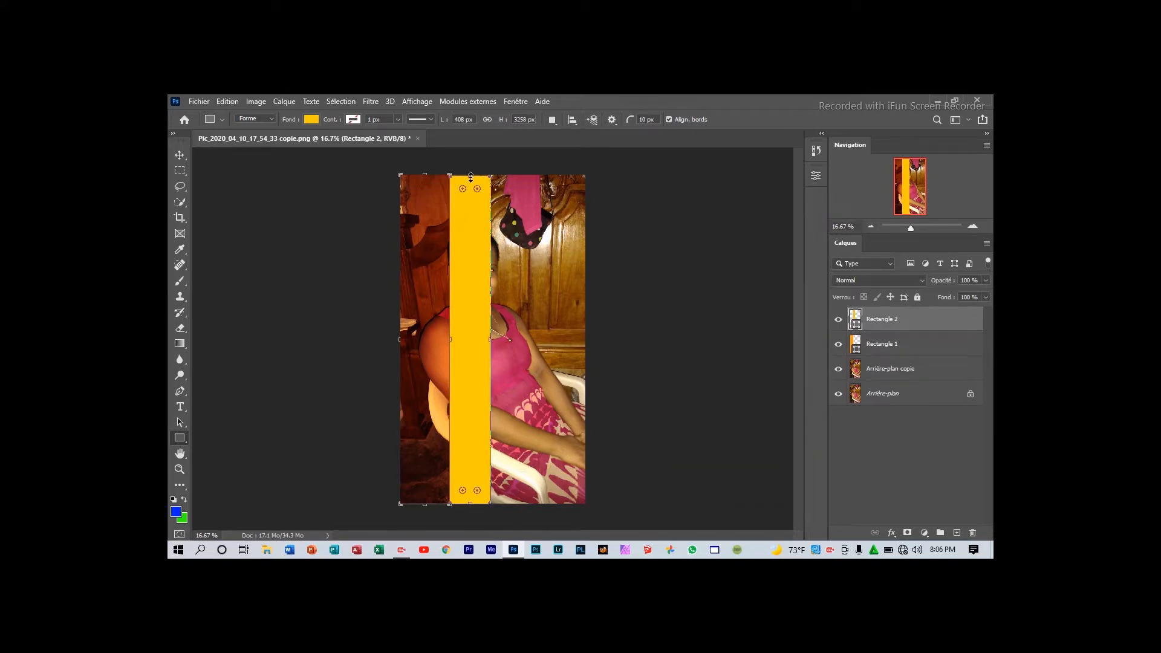
Stretch the yellow strip up to a height of 3264 px and set its blend mode to Densité couleur +.
drag(471, 178, 471, 176)
click(918, 285)
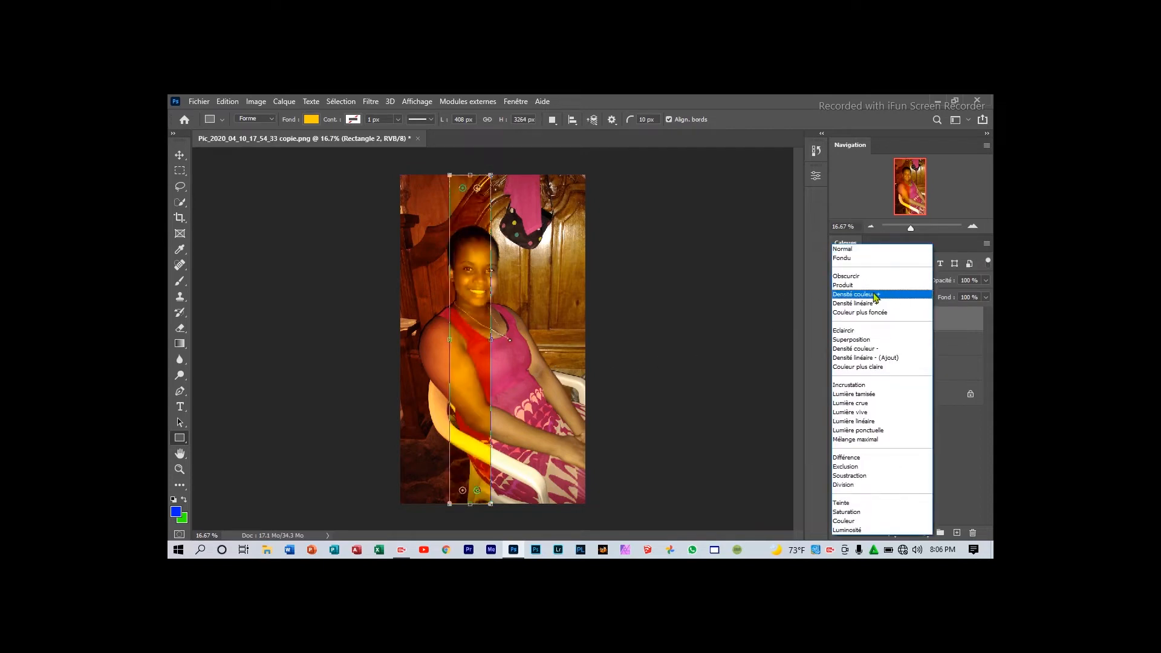
click(875, 294)
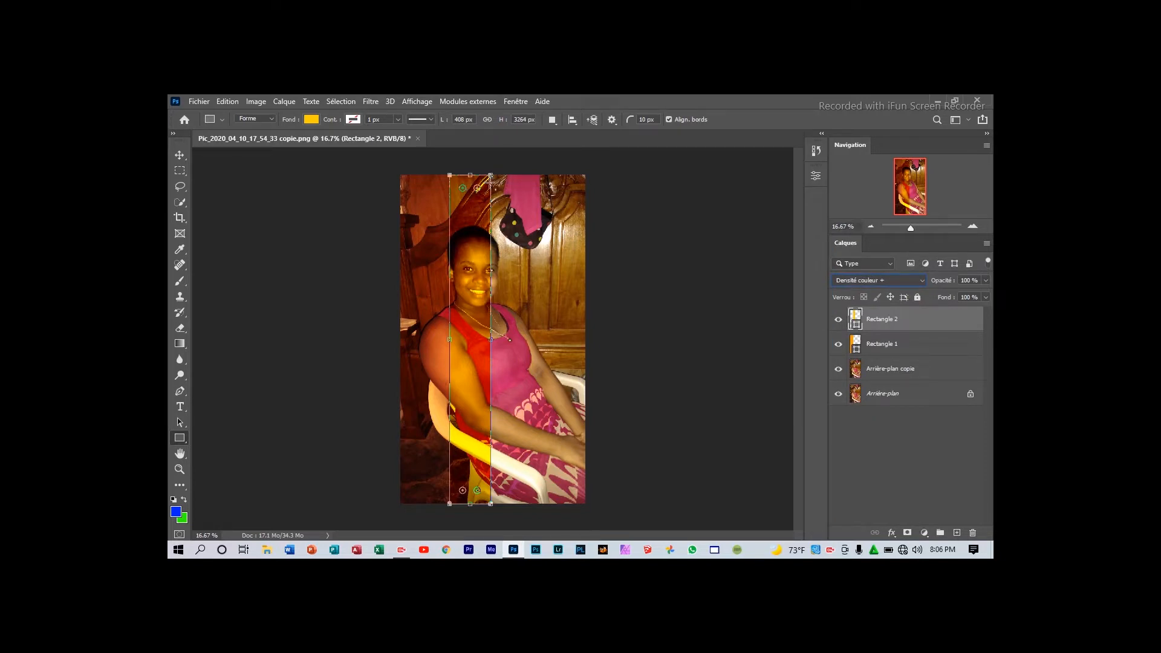
Draw a third full-height strip about 600 x 3258 px beside the second one and set its blend mode to Incrustation.
drag(490, 181, 549, 502)
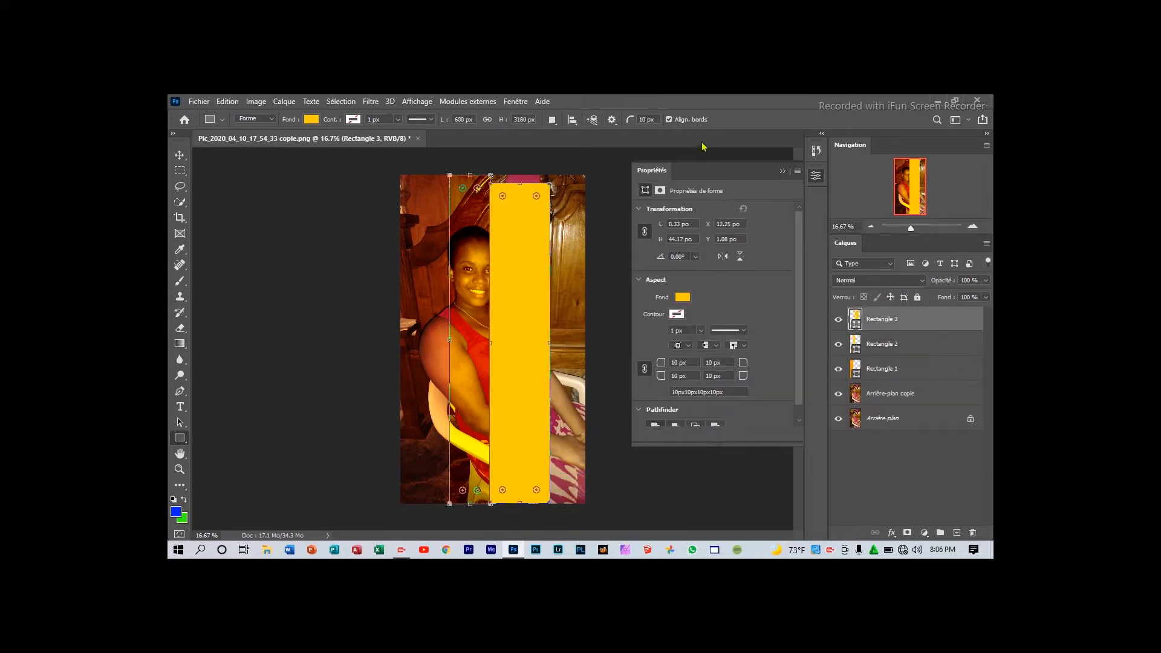
click(782, 172)
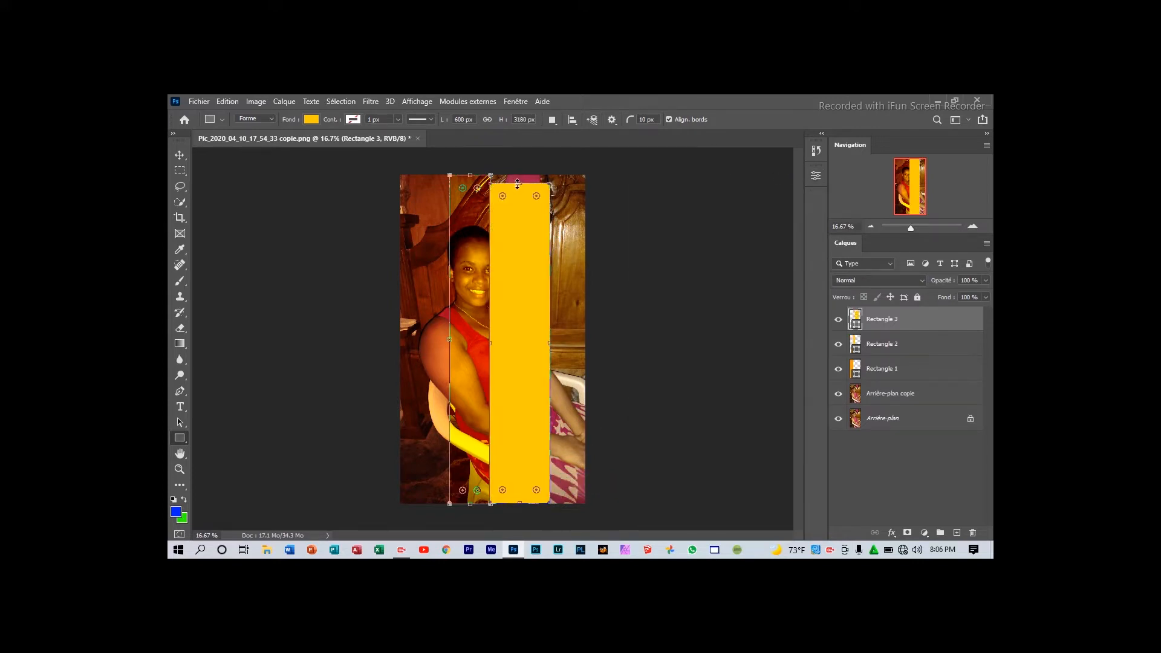
drag(517, 183, 517, 177)
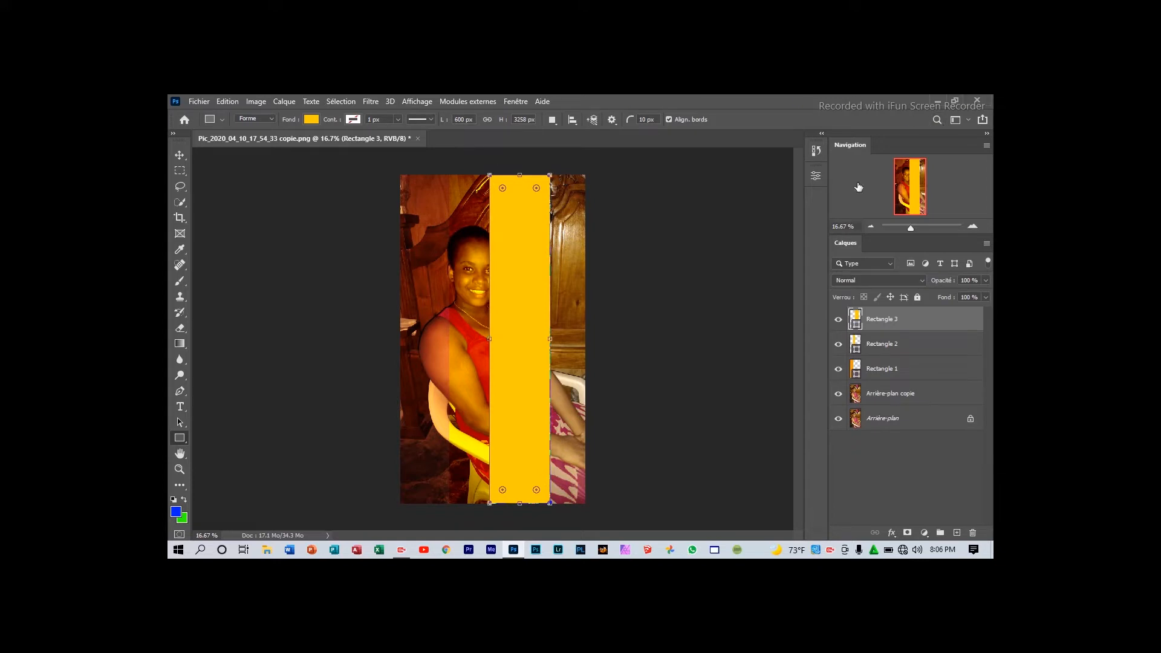
click(920, 281)
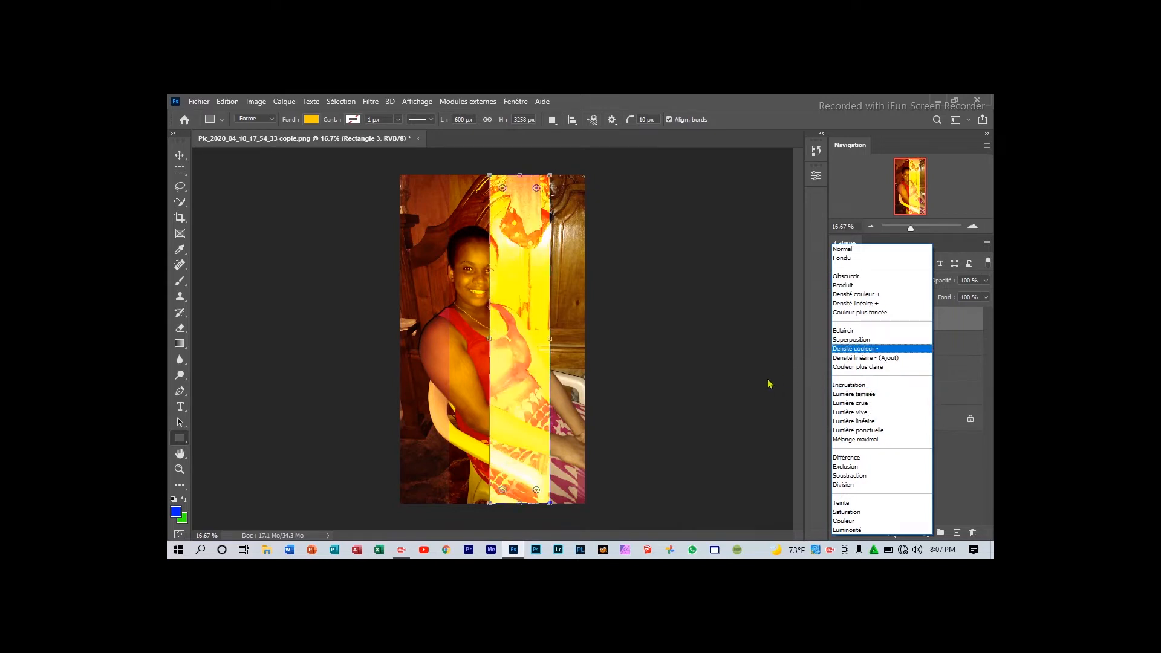
click(869, 387)
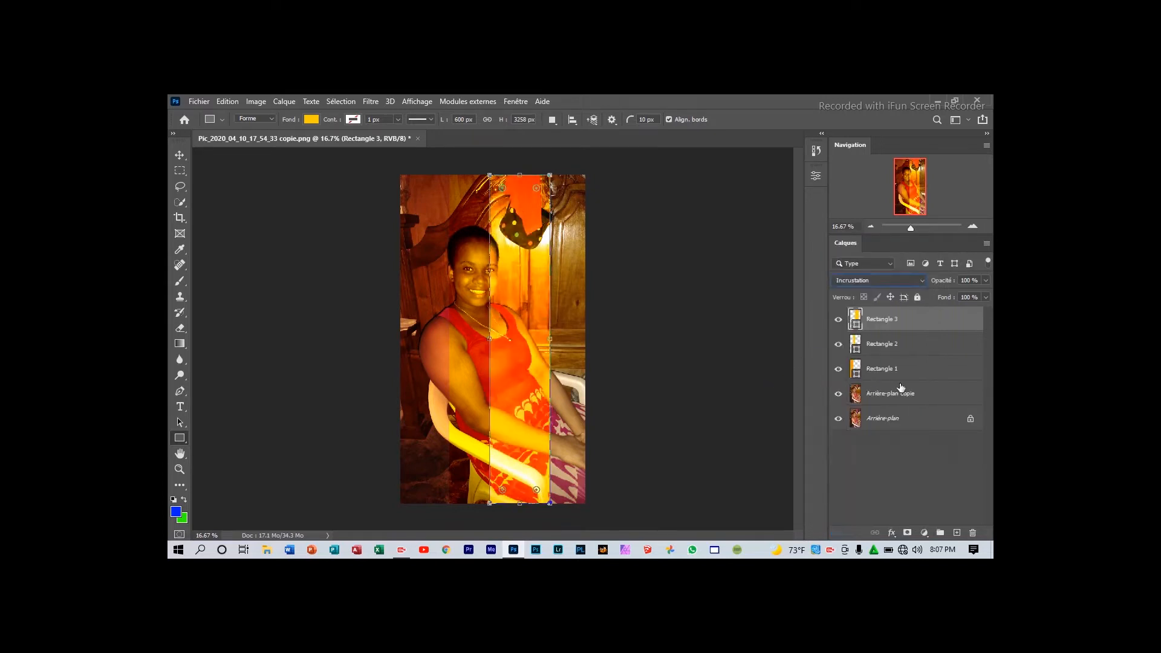
Change the Rectangle 3 fill colour to magenta, about eb00f4.
double_click(860, 323)
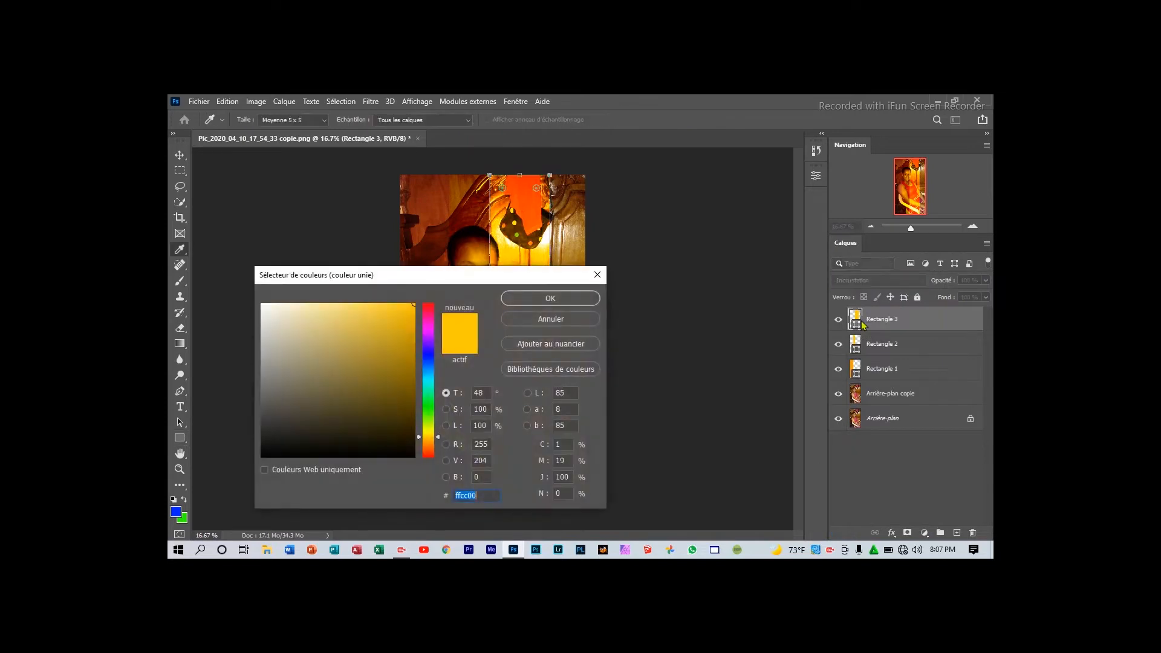
drag(494, 277, 856, 149)
click(795, 212)
drag(796, 212, 796, 201)
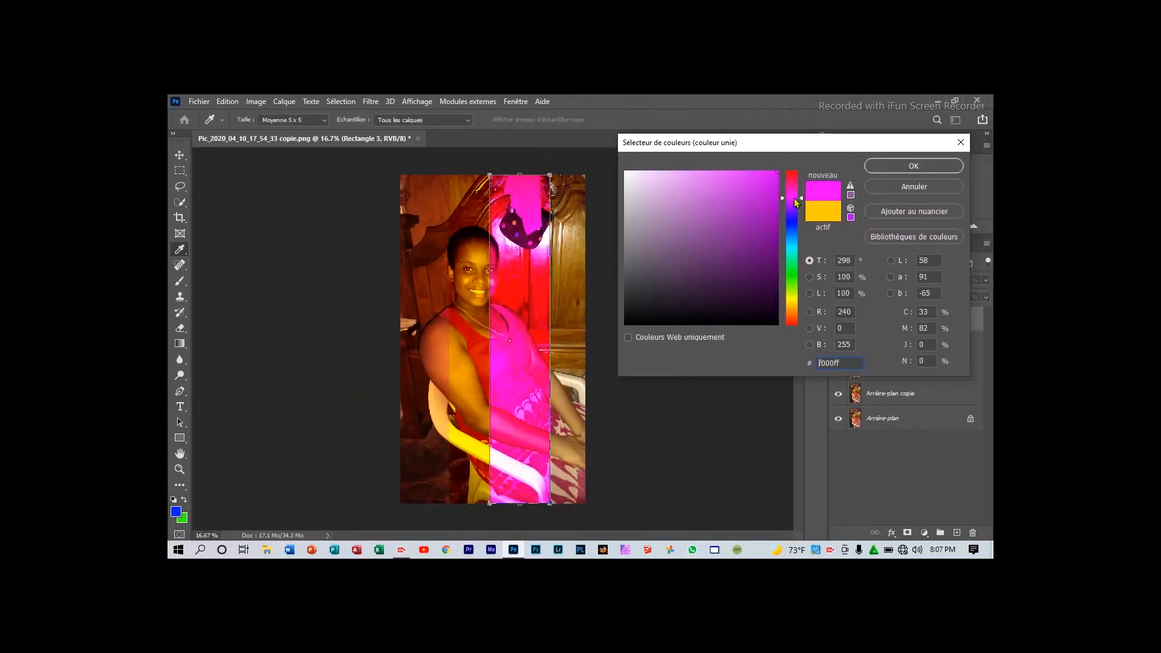
click(777, 175)
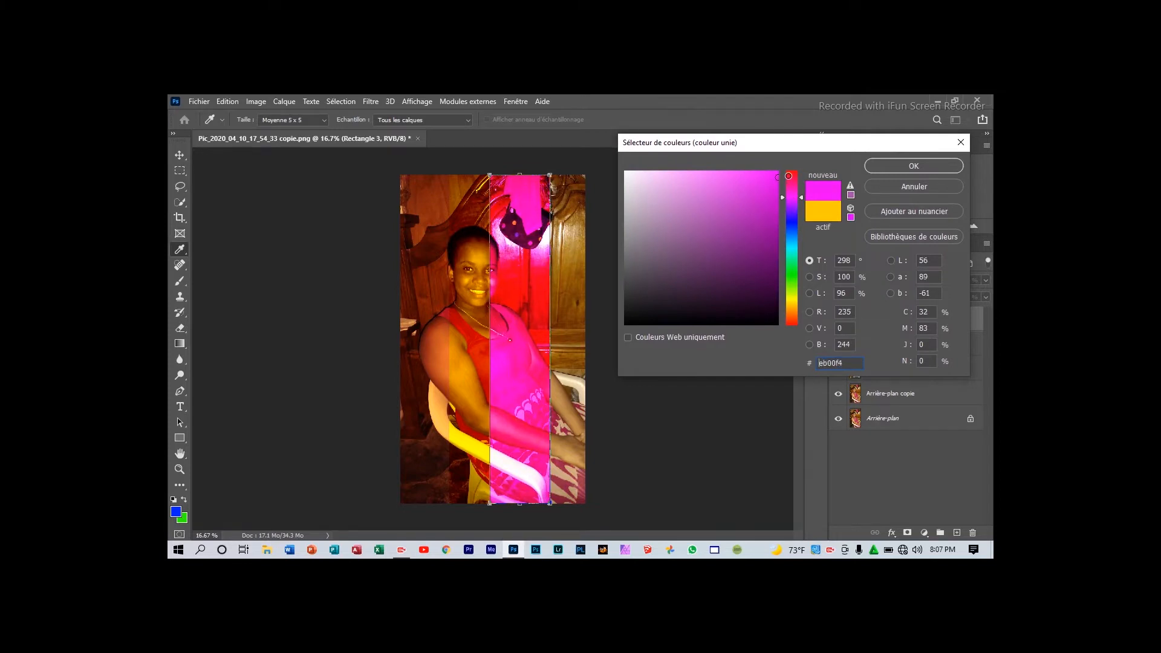
click(946, 171)
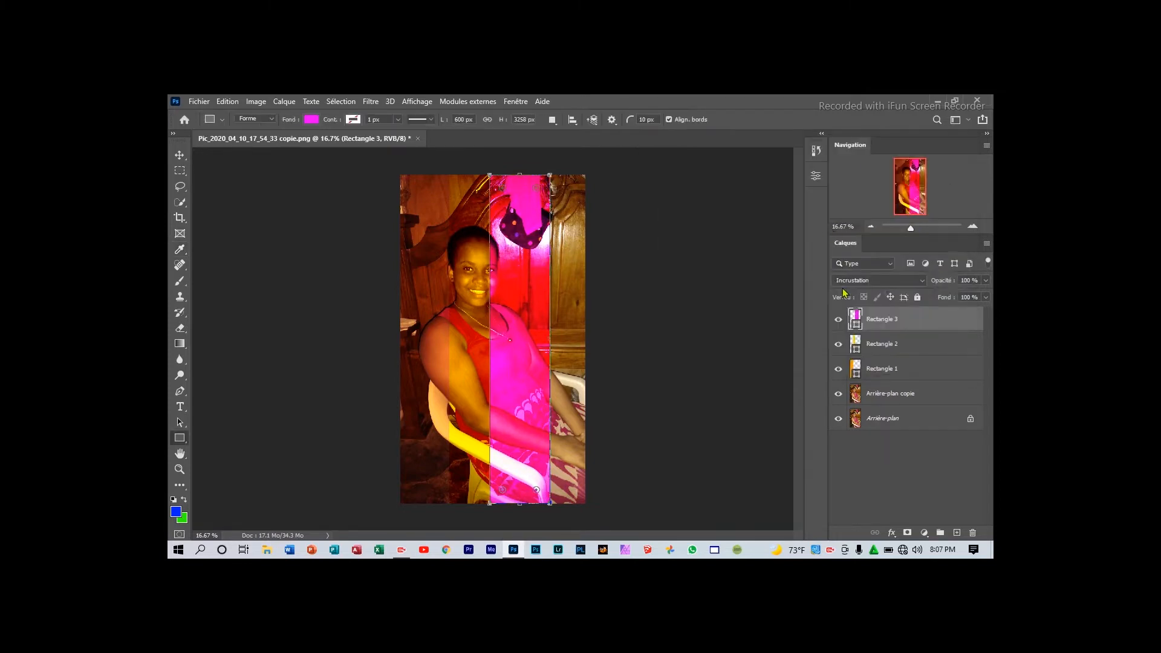
Set the Rectangle 3 layer's opacity to 15 % and deselect the layer.
click(985, 280)
drag(986, 295, 938, 296)
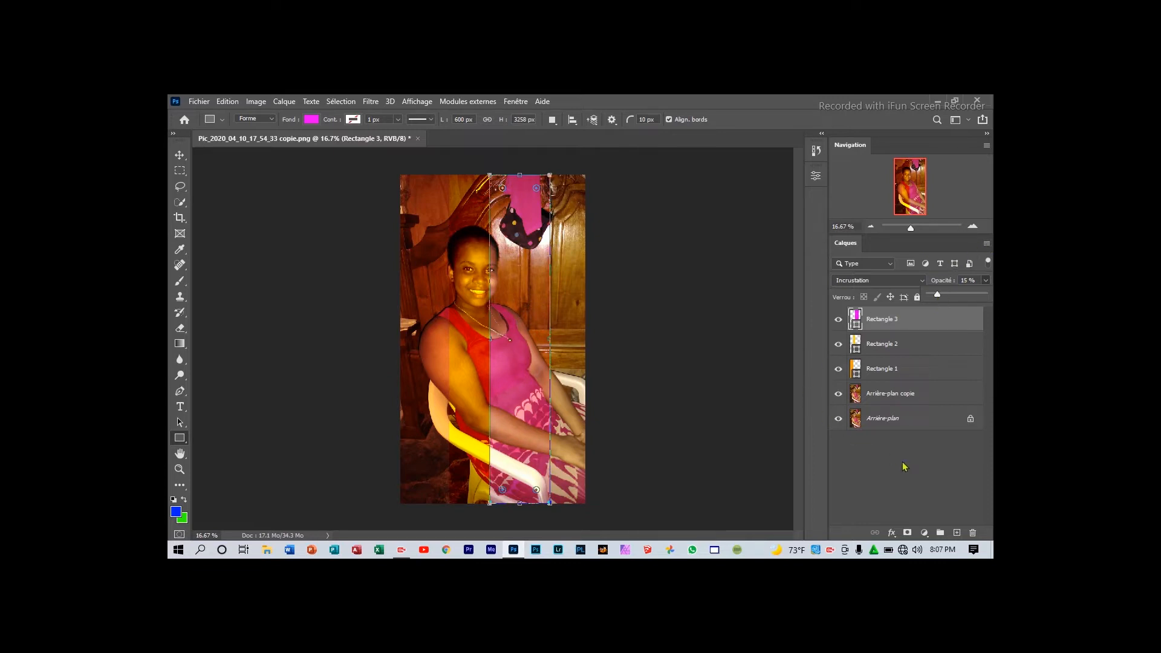
click(858, 480)
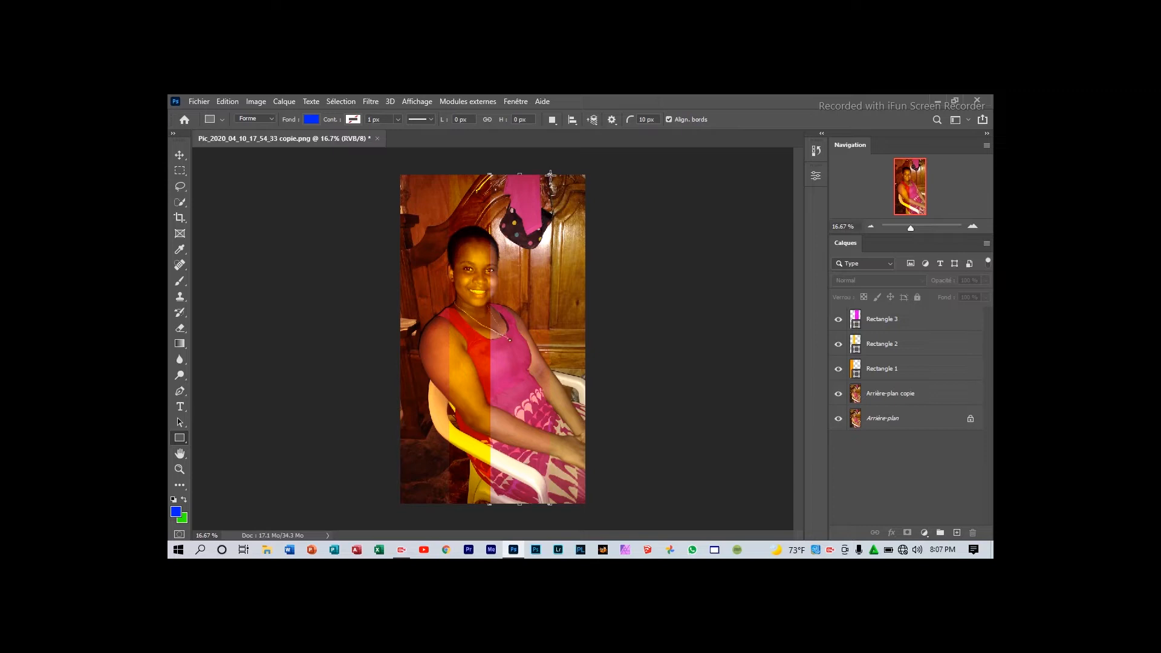
Add an orange strip about 354 x 3252 px along the photo's right edge with the Obscurcir blend mode.
drag(550, 174, 585, 502)
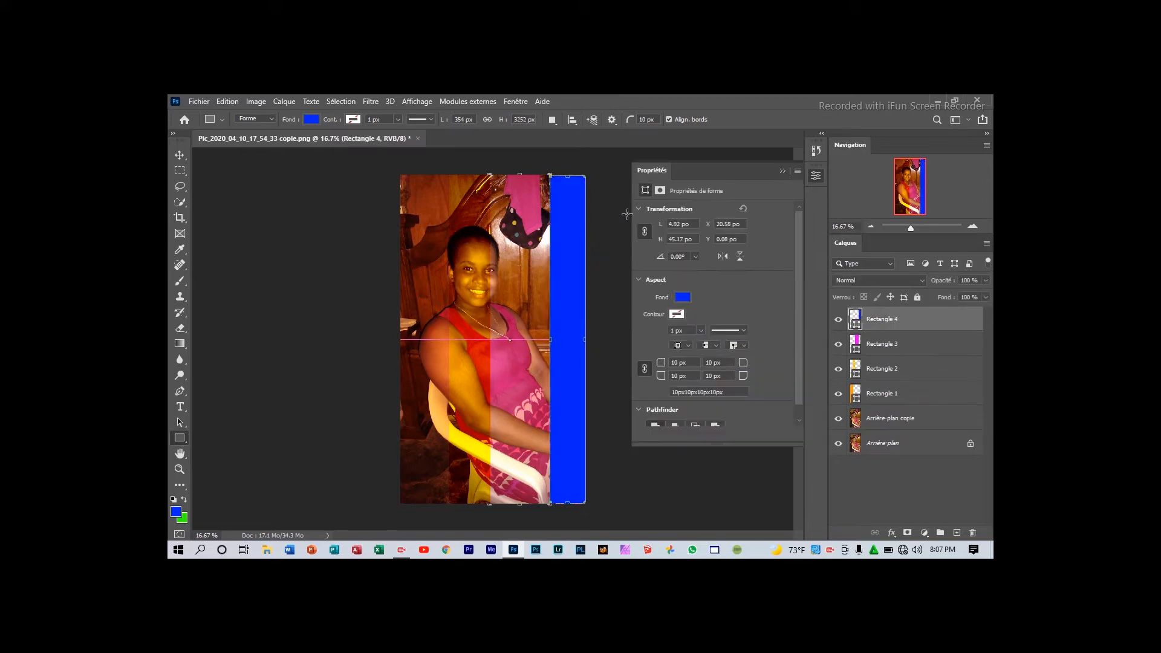
click(689, 297)
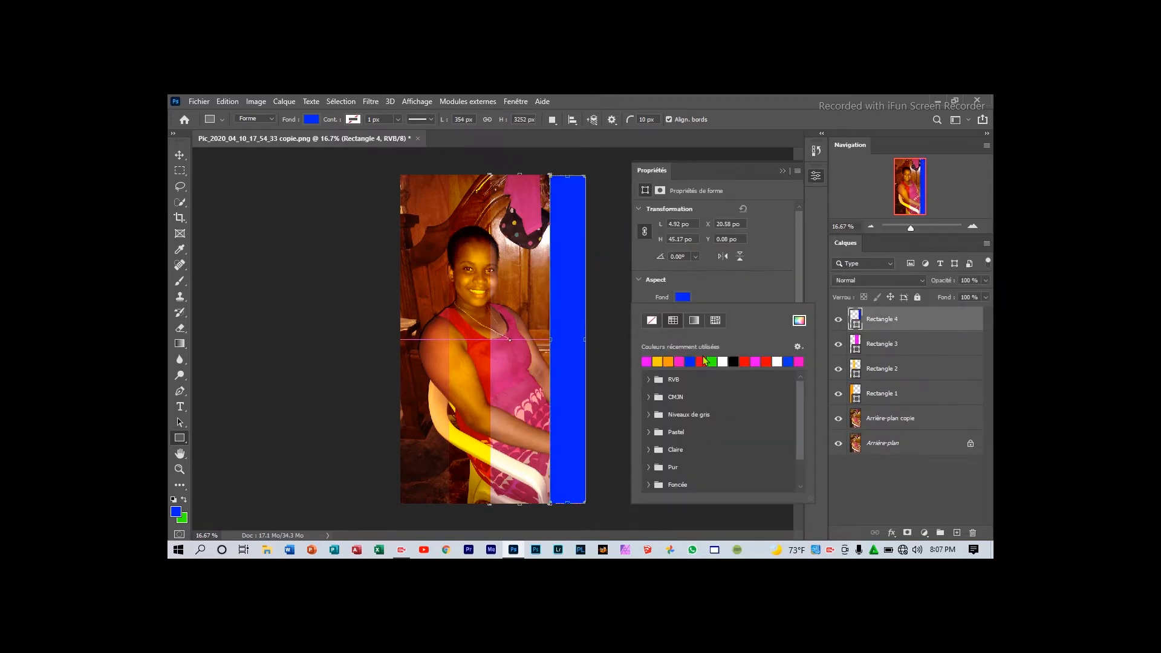
click(669, 362)
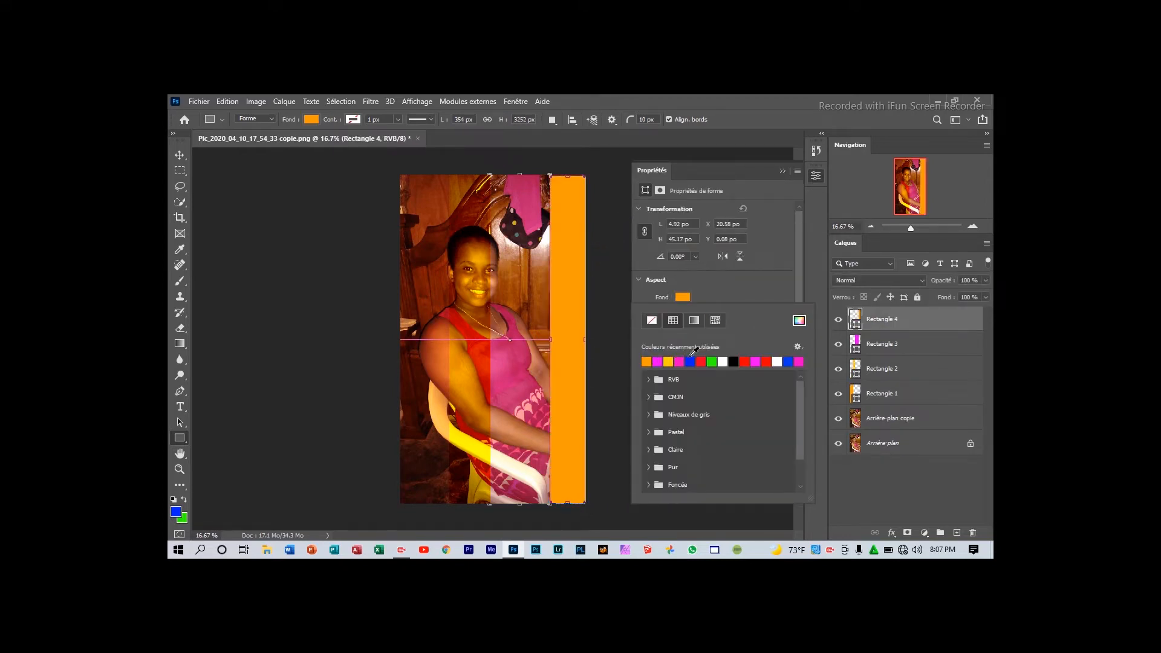
click(786, 173)
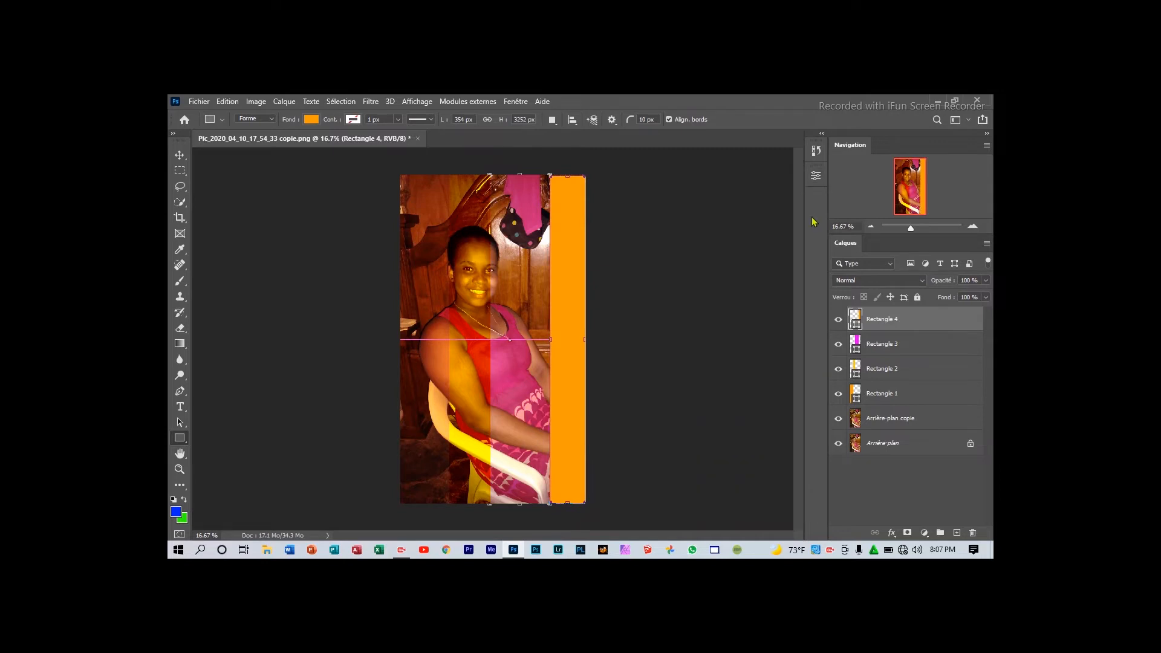
click(901, 281)
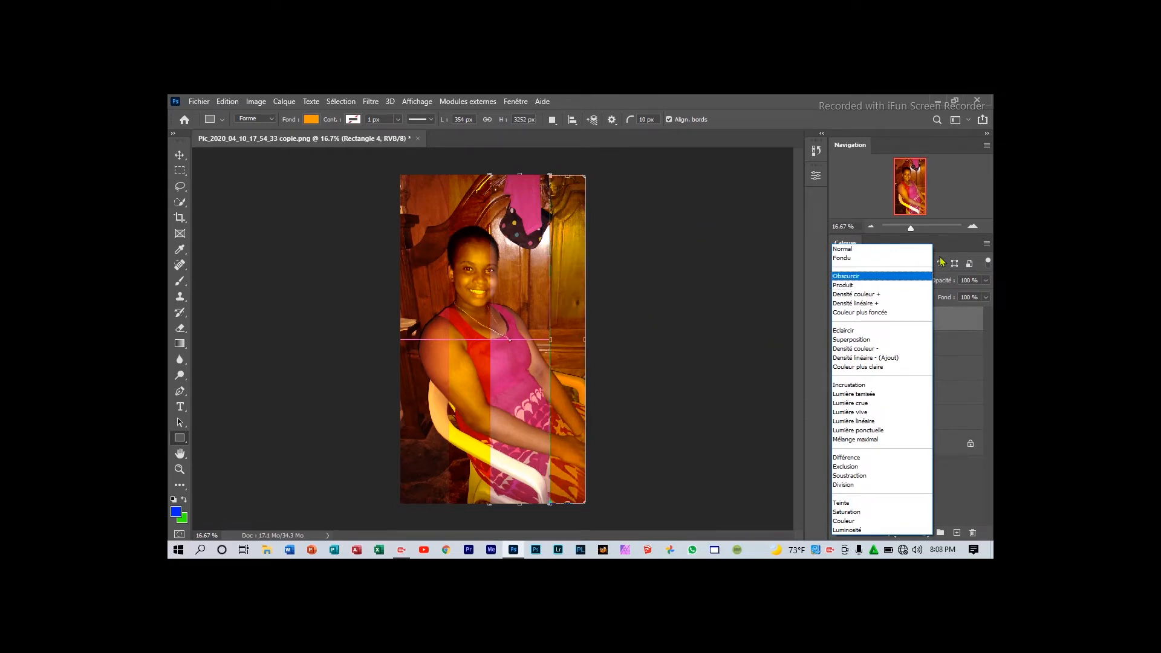
click(889, 276)
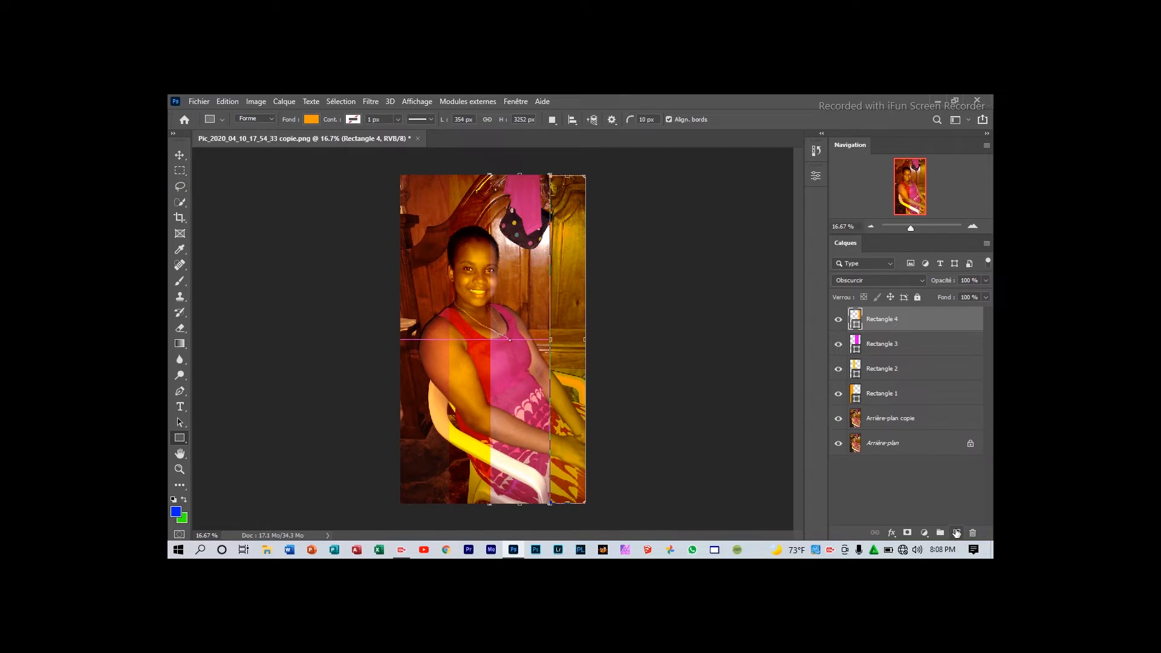
Add a new layer on top and place the horizontal text "Haitian" over the woman's face.
click(955, 532)
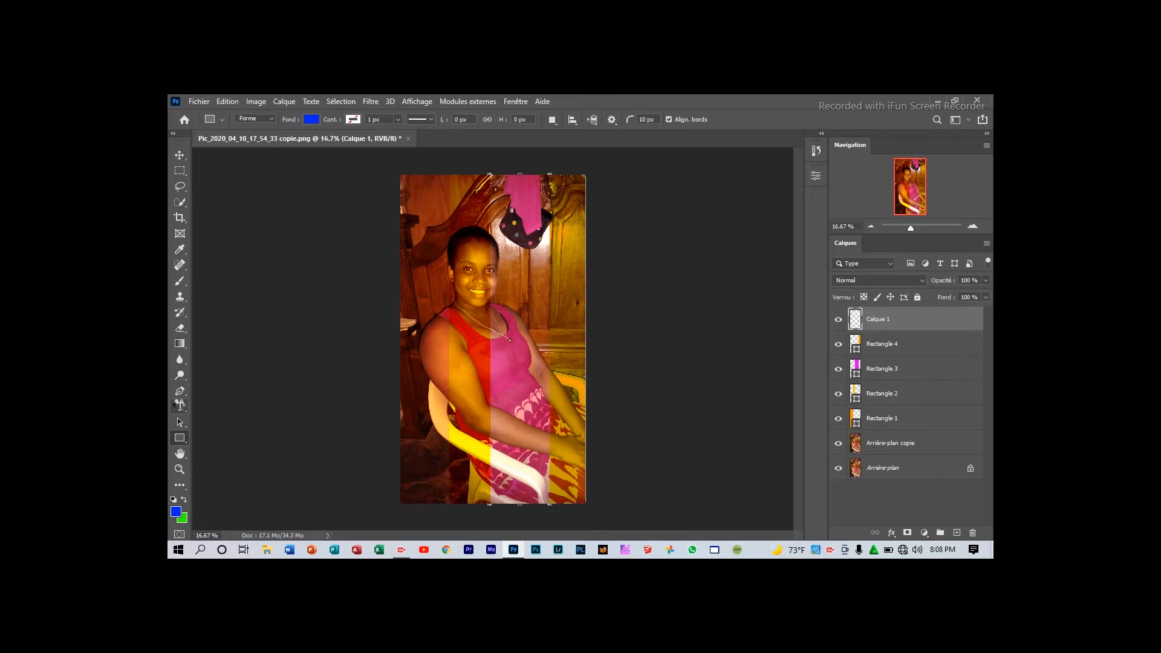
drag(179, 405, 219, 410)
click(444, 298)
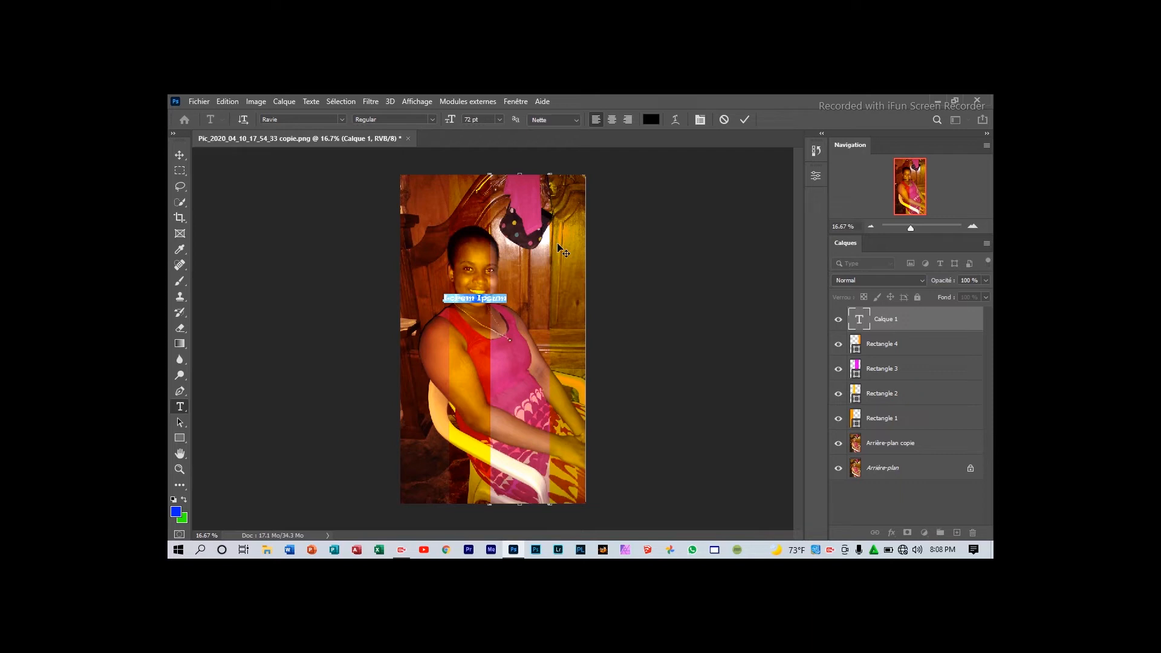
key(BackSpace)
text(Haitien)
Set the whole word "Haitian" in Times New Roman at 72 pt.
double_click(481, 294)
click(341, 119)
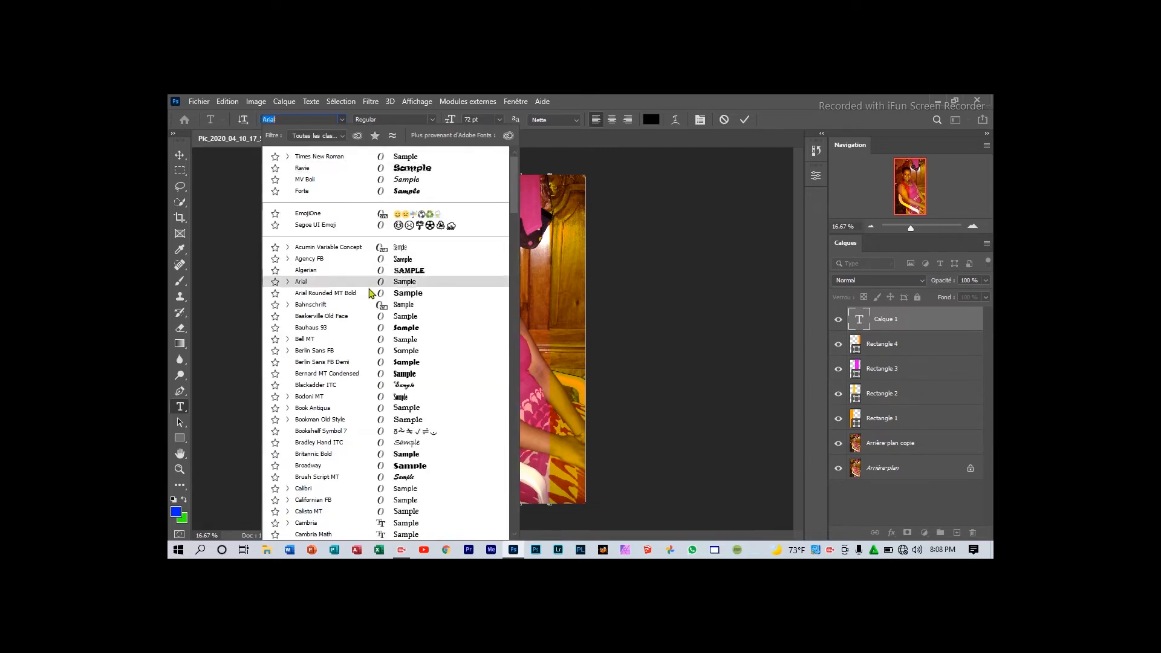
click(349, 158)
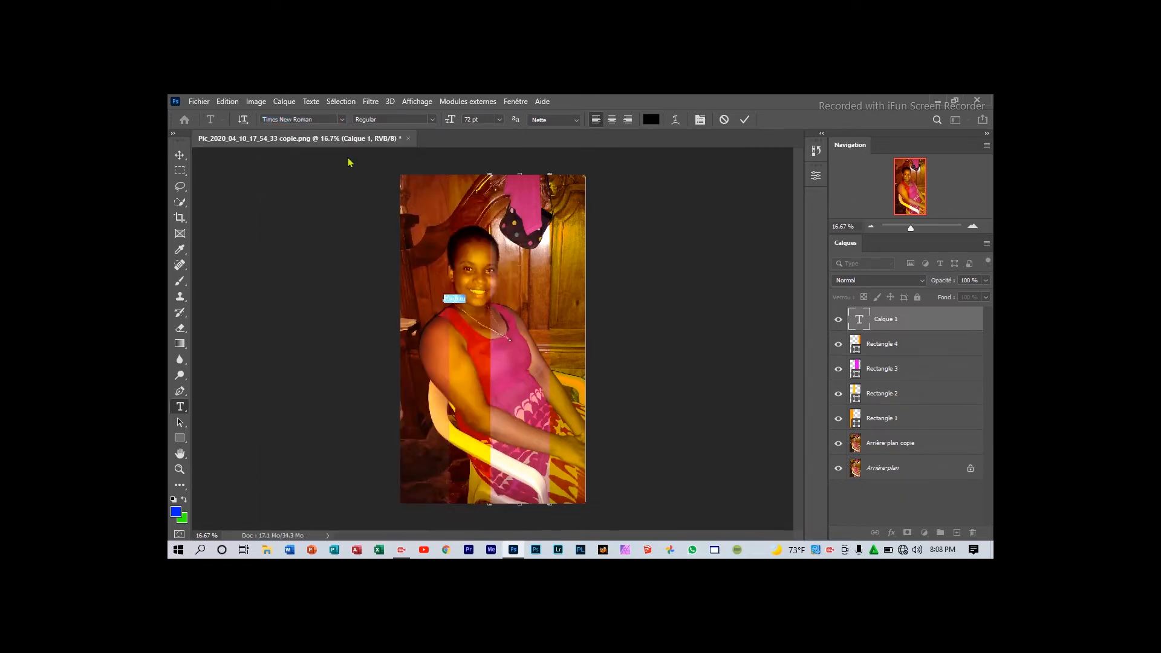
click(500, 120)
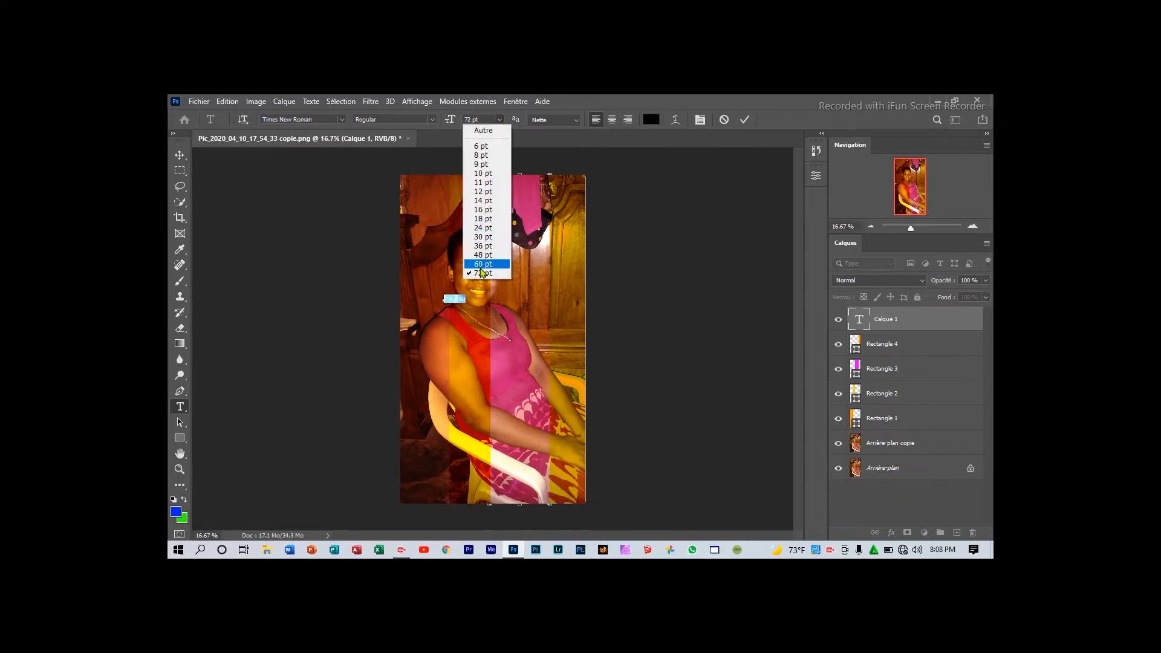
click(484, 273)
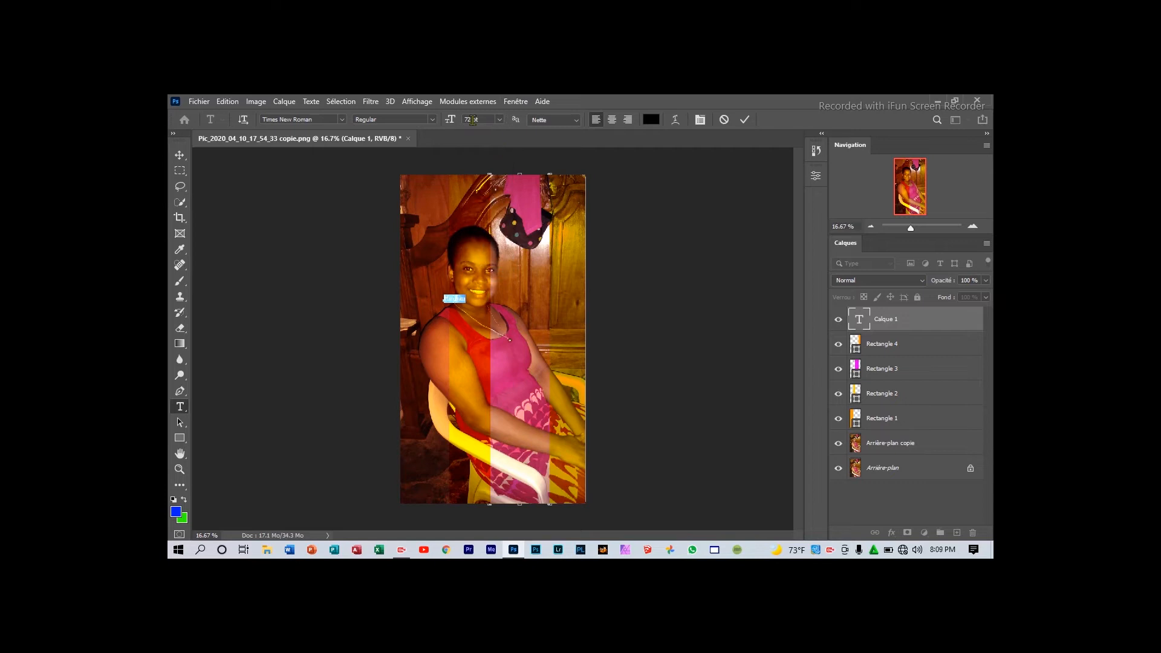
Enlarge the "Haitian" text through 120 pt and 300 pt to 450 pt, and move it above the woman's head.
click(473, 119)
text(120pt)
key(Return)
click(477, 120)
text(300pt)
key(Return)
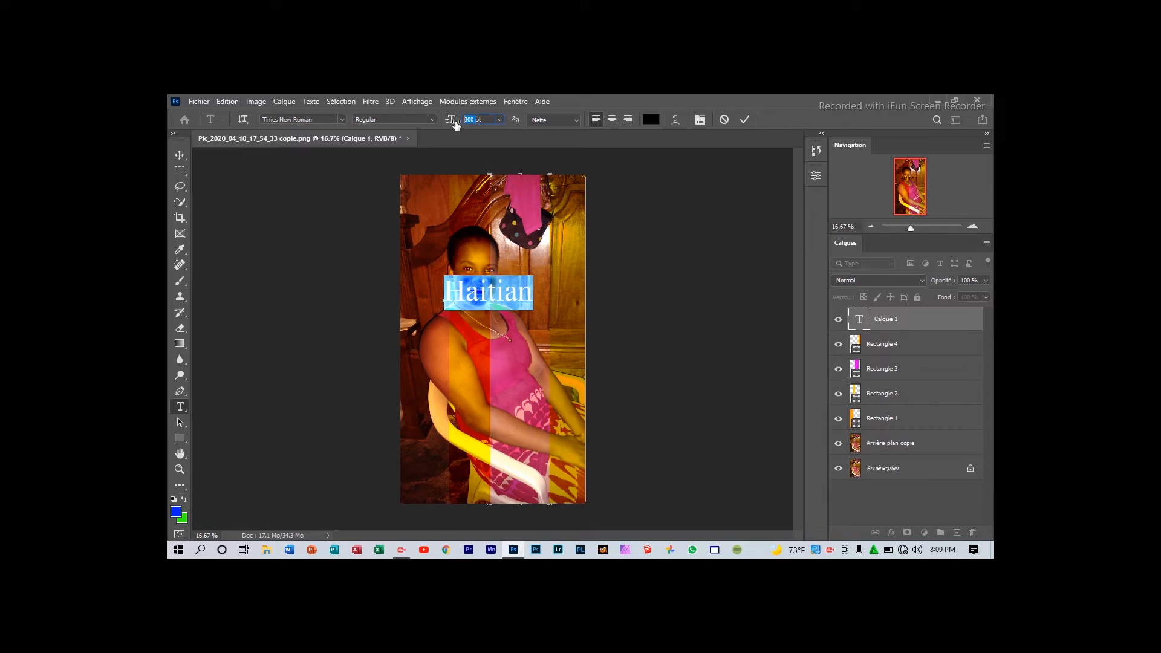
text(45pt)
key(Return)
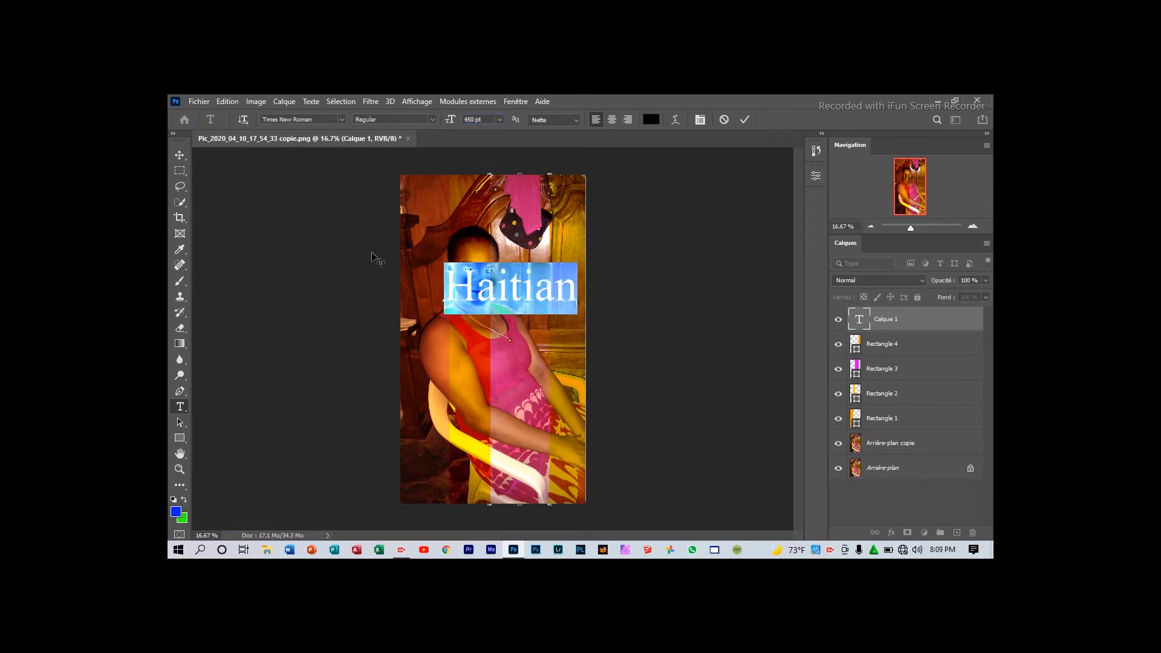
drag(530, 325, 507, 245)
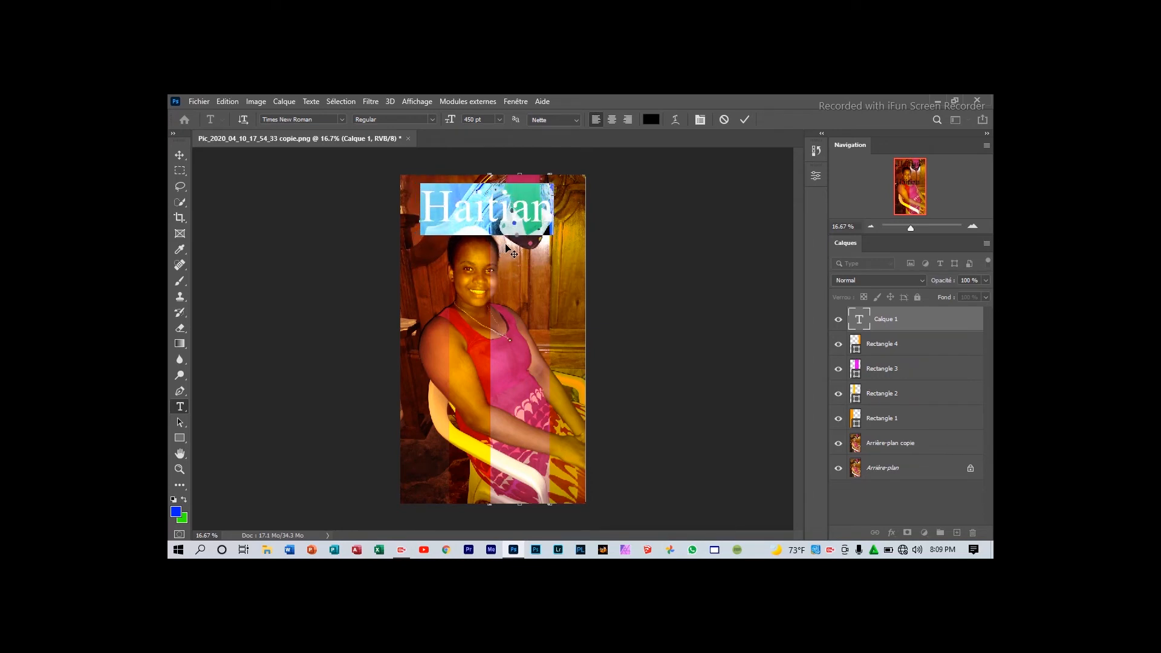
Change the "Haitian" text colour to off-white #f1f1f1.
click(650, 123)
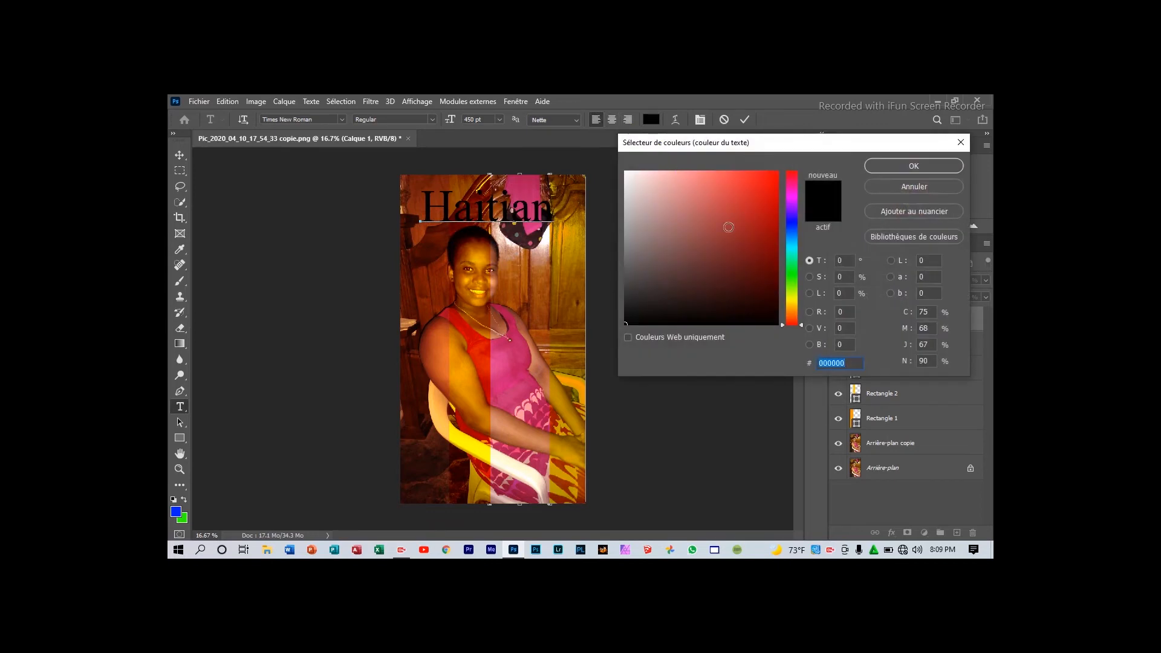
click(672, 199)
drag(672, 199, 625, 173)
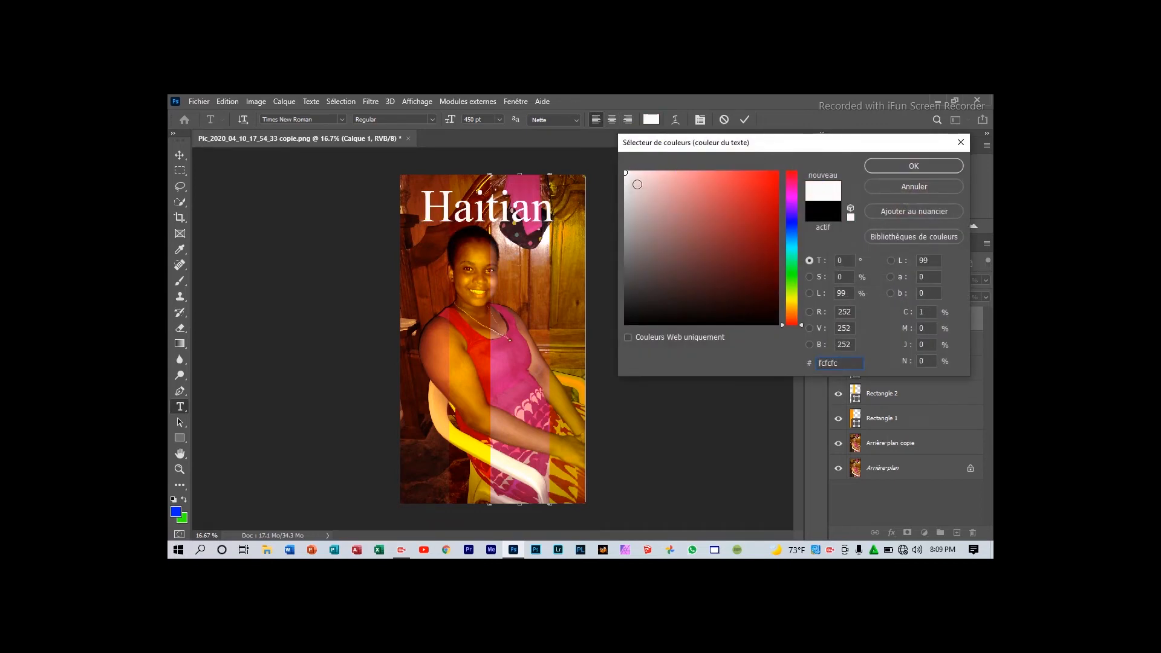
drag(634, 181, 604, 179)
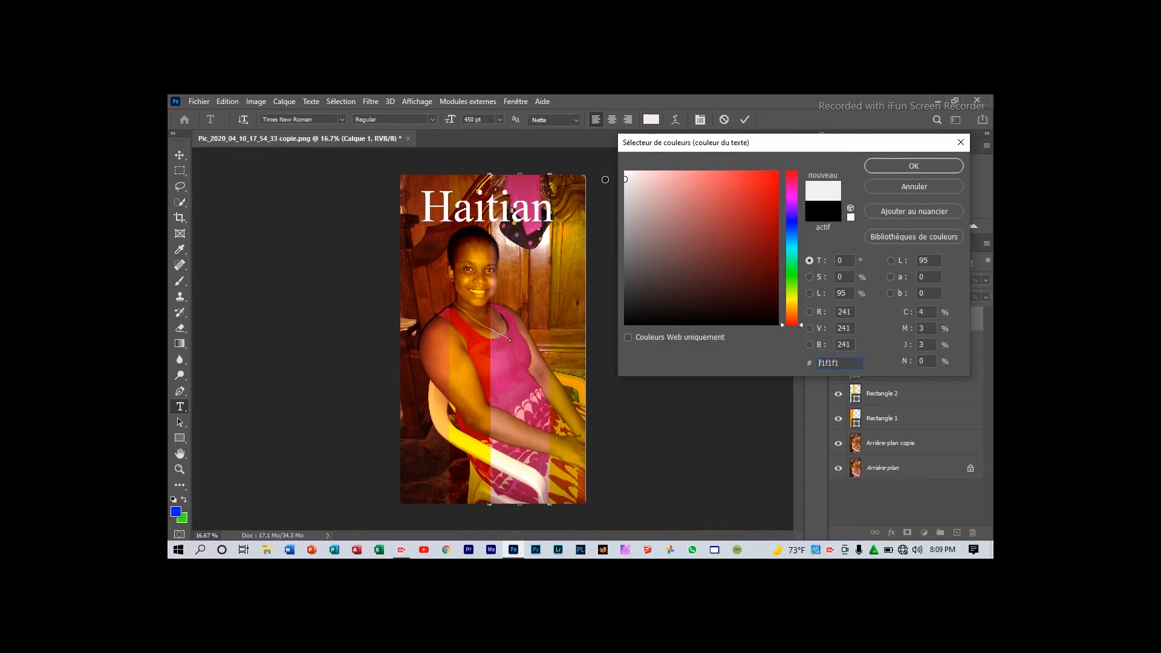
click(887, 168)
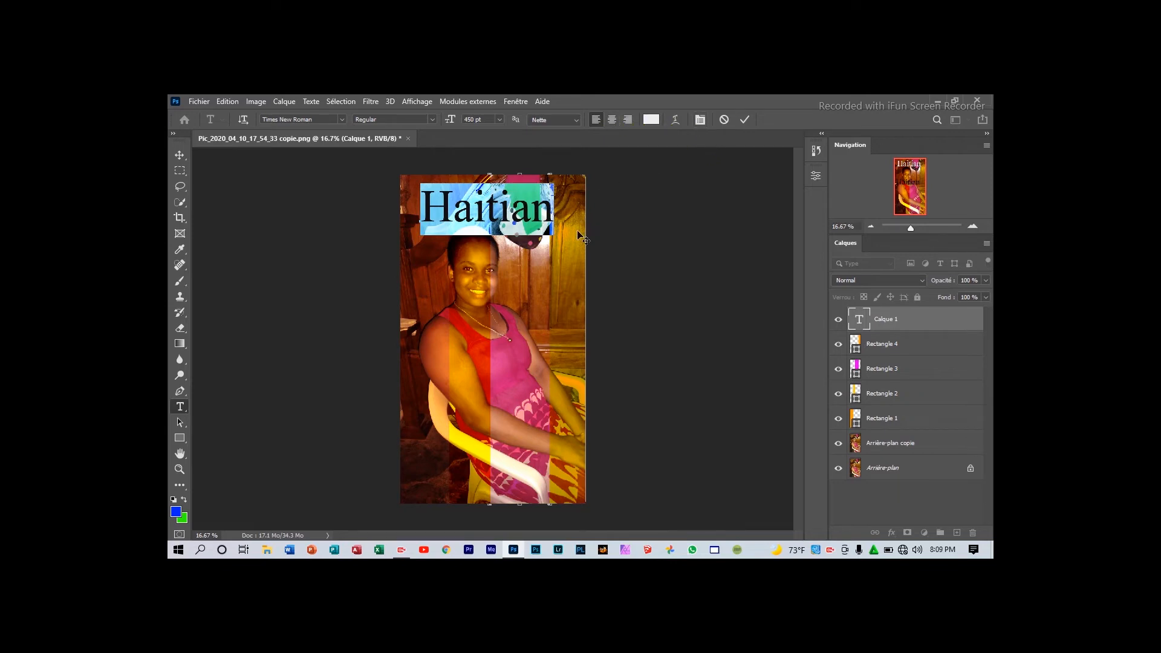
Set the whole word "Haitian" to 500 pt Bold and shift it slightly left above the woman's head.
click(477, 119)
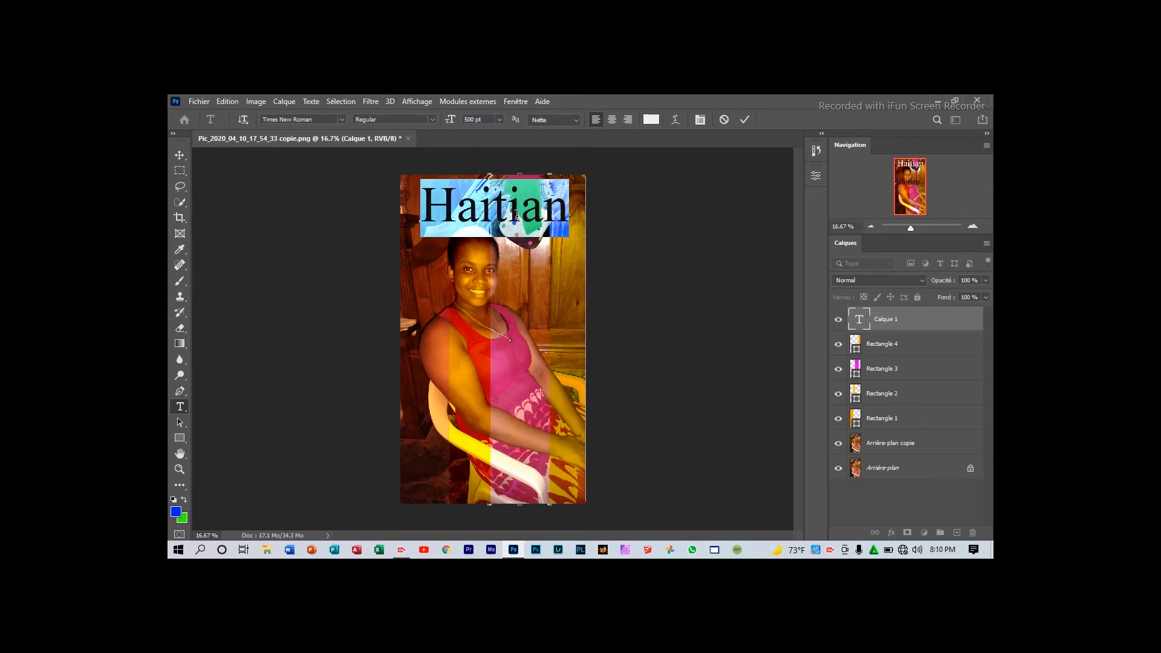
click(517, 212)
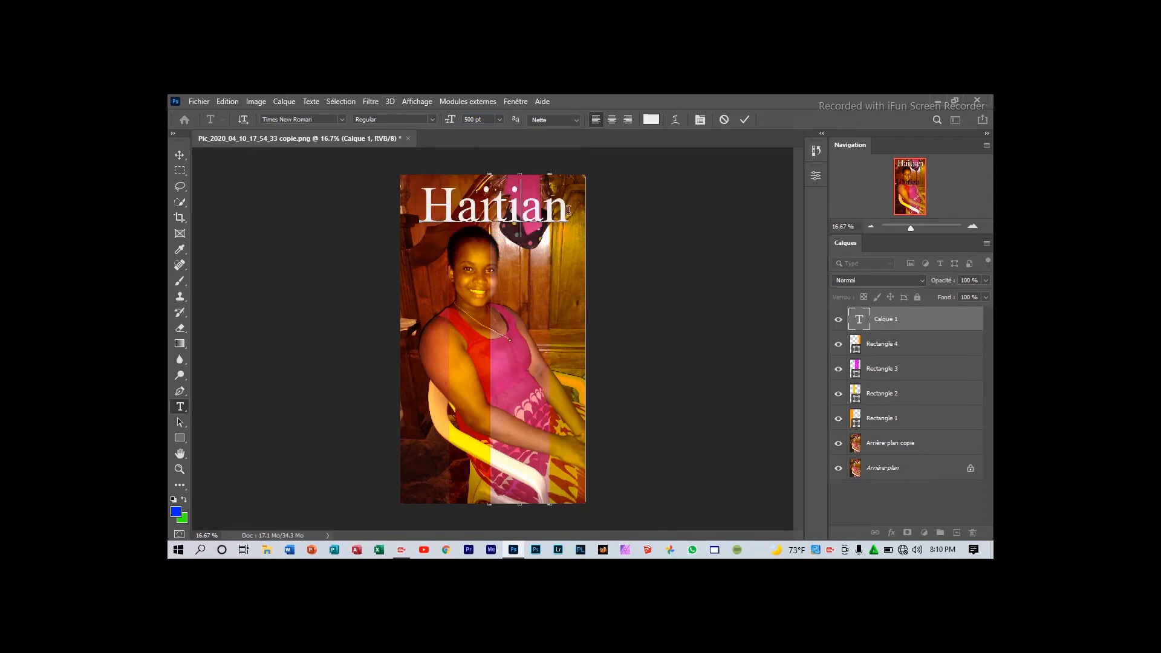
drag(569, 210, 427, 196)
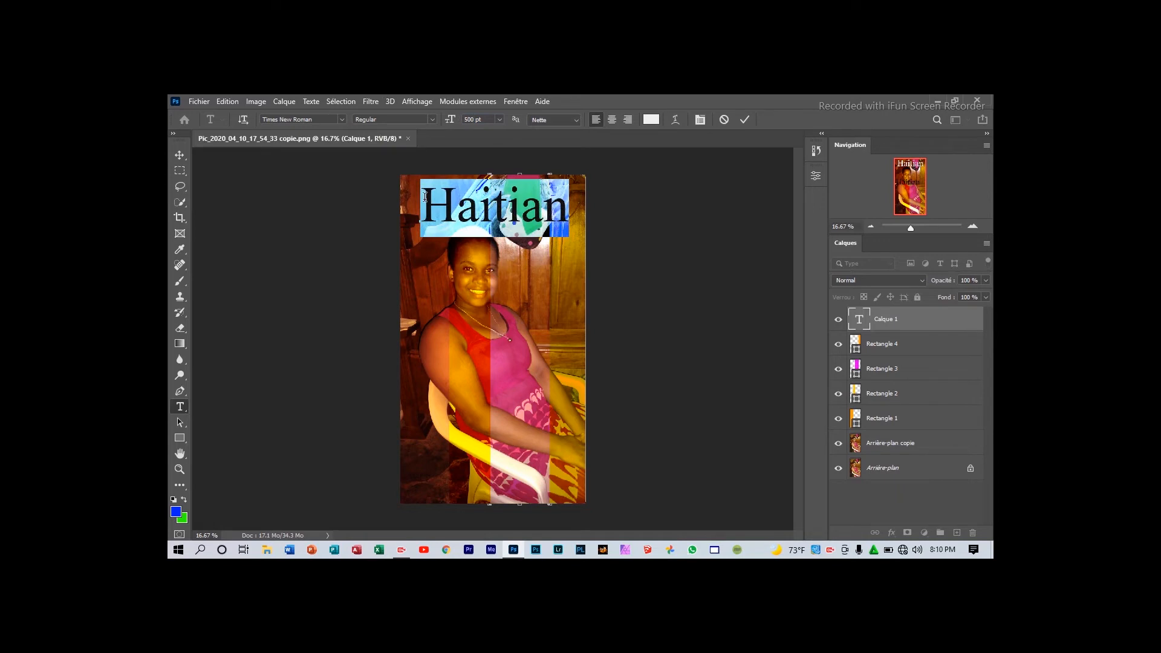
click(432, 120)
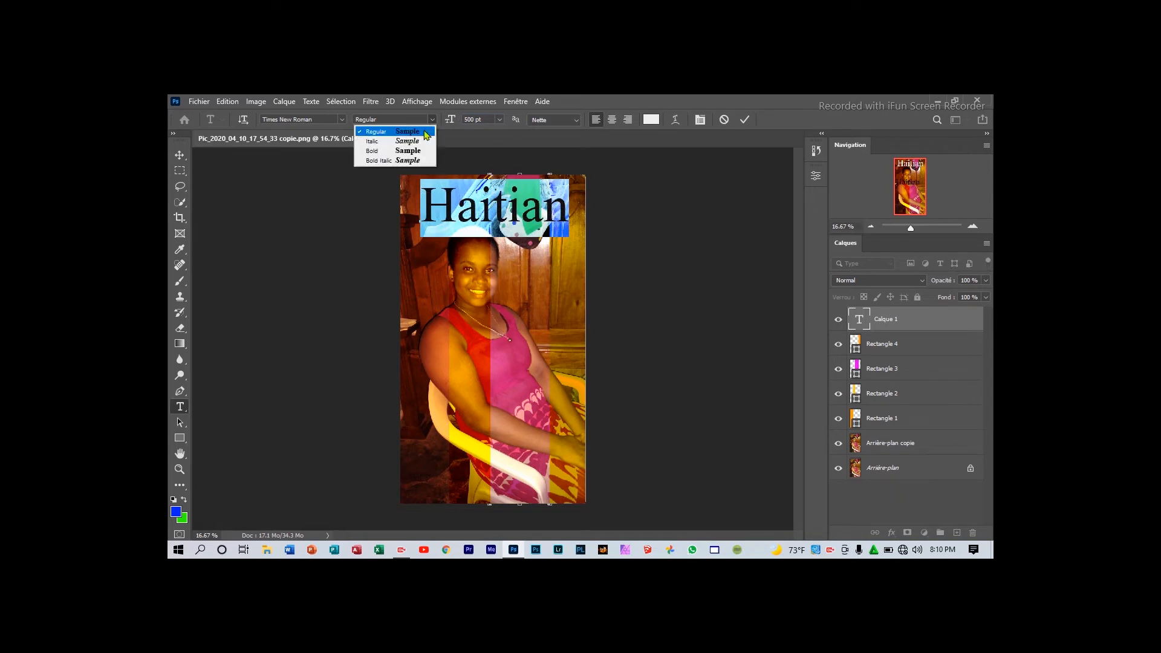
click(417, 151)
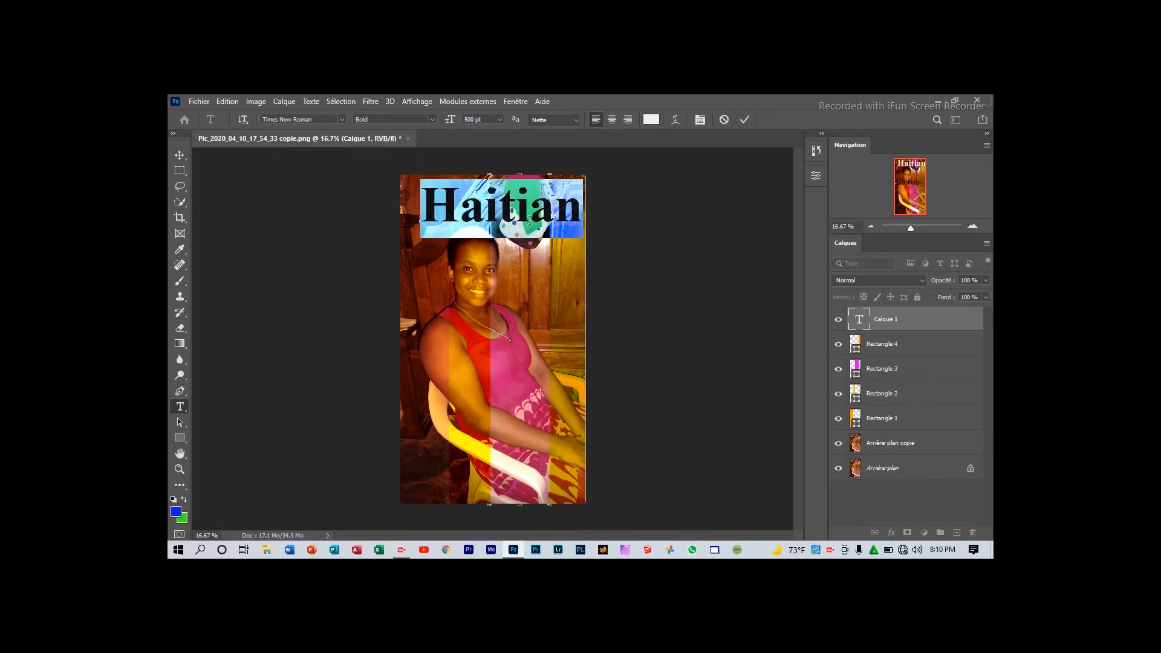
drag(554, 245, 543, 246)
click(503, 212)
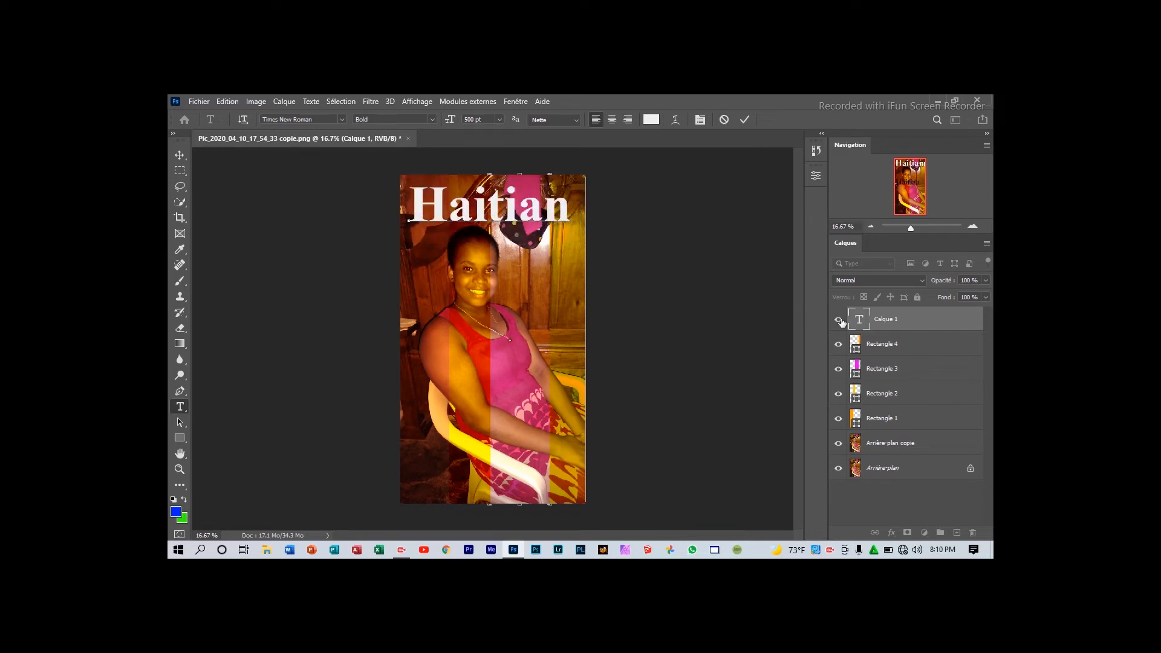
Move the "Haitian" text layer below all four rectangle layers, directly above Arrière-plan copie.
drag(884, 318, 886, 356)
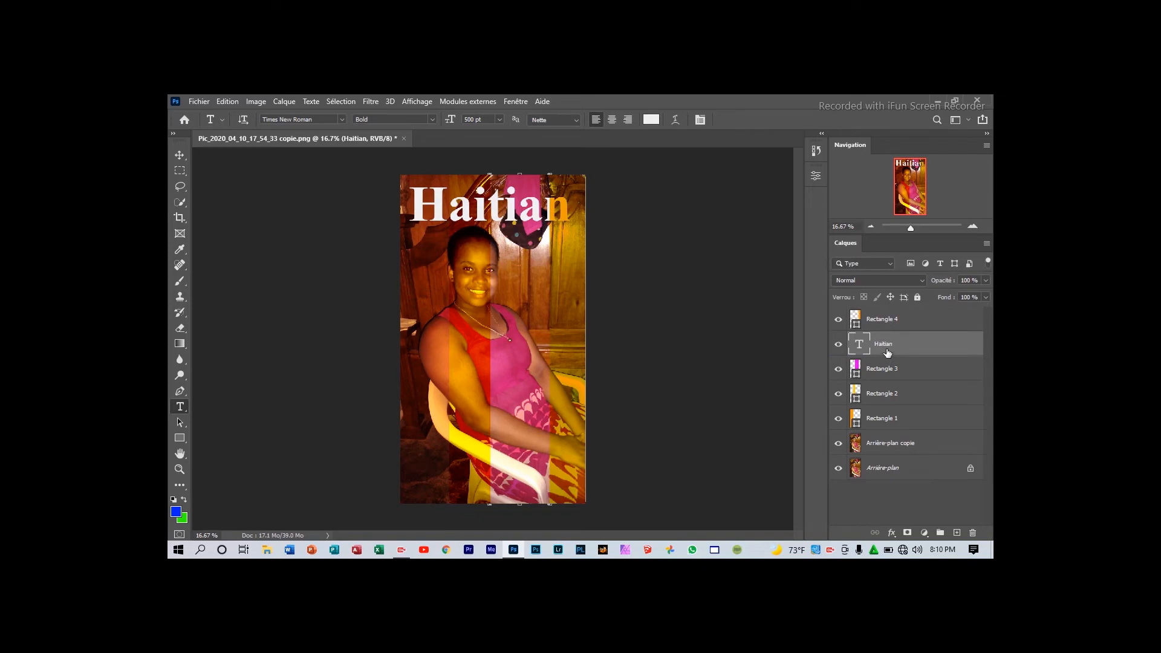
drag(886, 350, 884, 370)
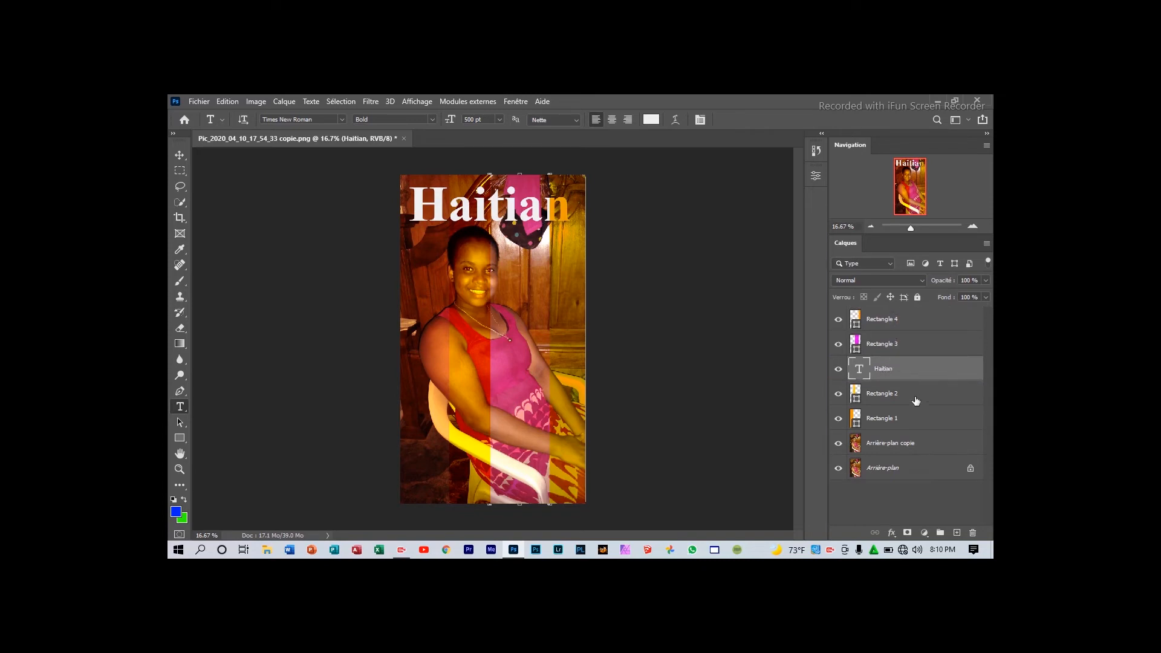
drag(900, 368, 899, 421)
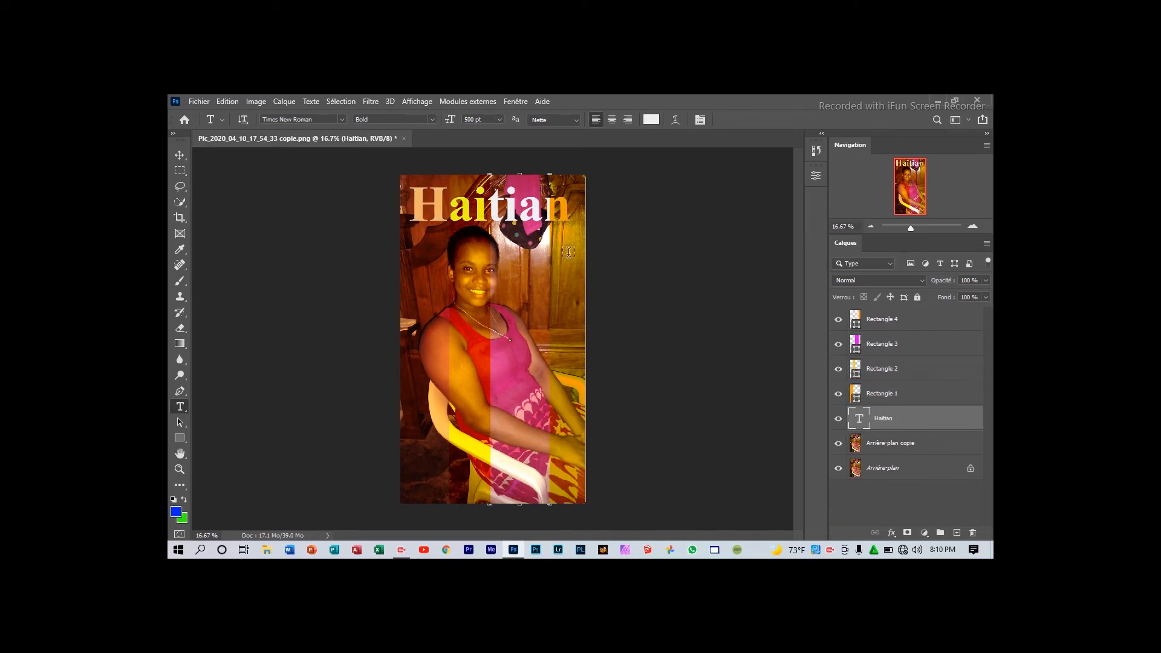
mouse_move(900, 415)
mouse_down()
mouse_move(894, 453)
mouse_move(886, 410)
mouse_up()
Add a second horizontal text "Divah" starting at the woman's chin.
click(476, 314)
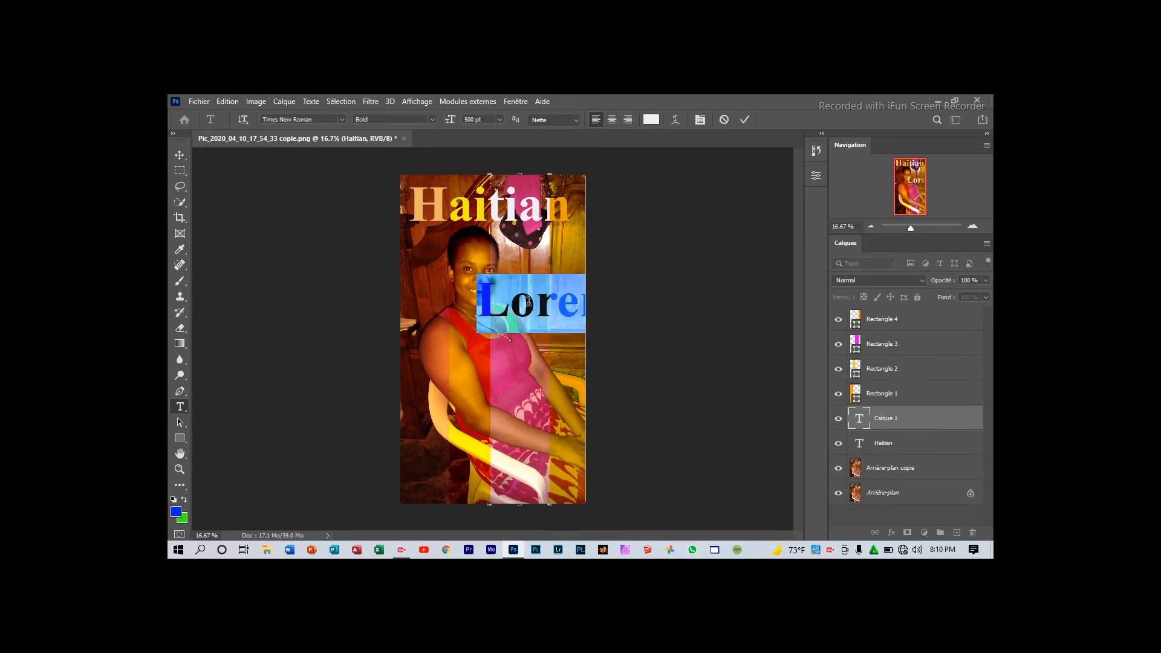
text(D)
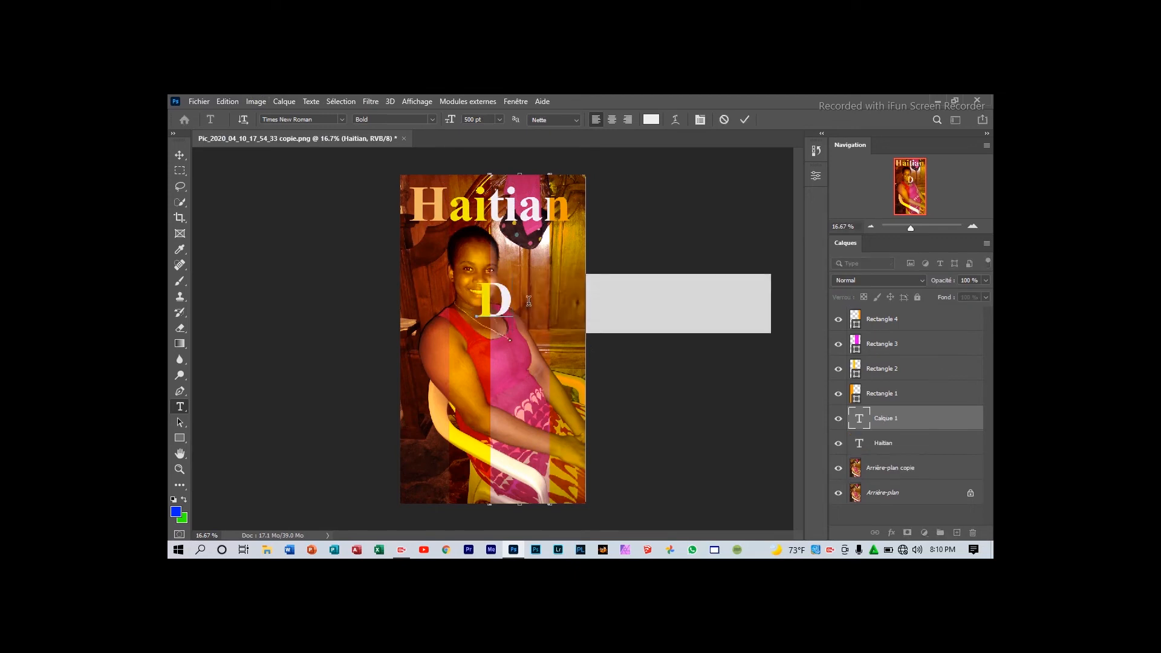
text(ivan)
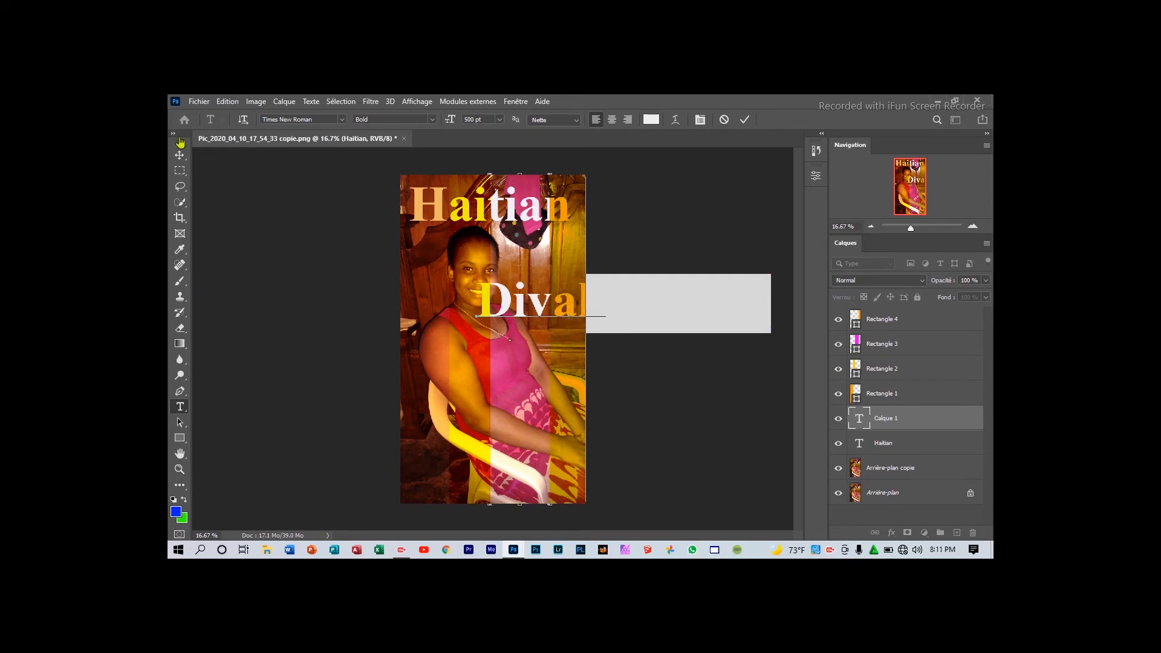
click(179, 155)
mouse_move(559, 336)
mouse_down()
mouse_move(522, 330)
mouse_move(542, 330)
mouse_up()
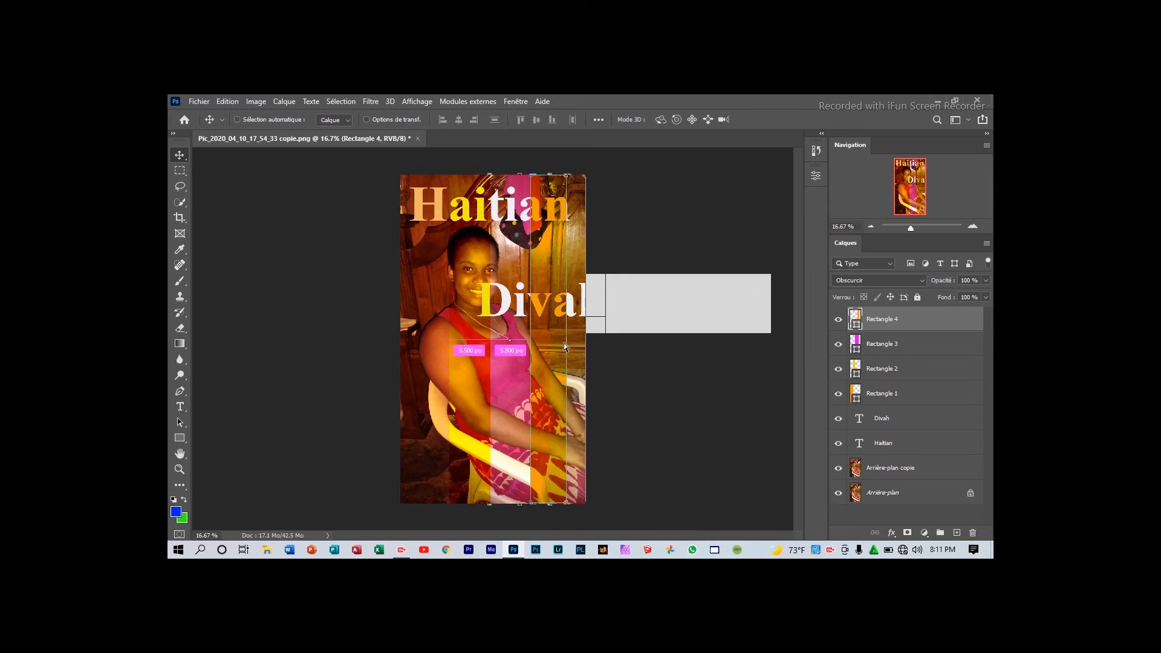
key(ctrl+z)
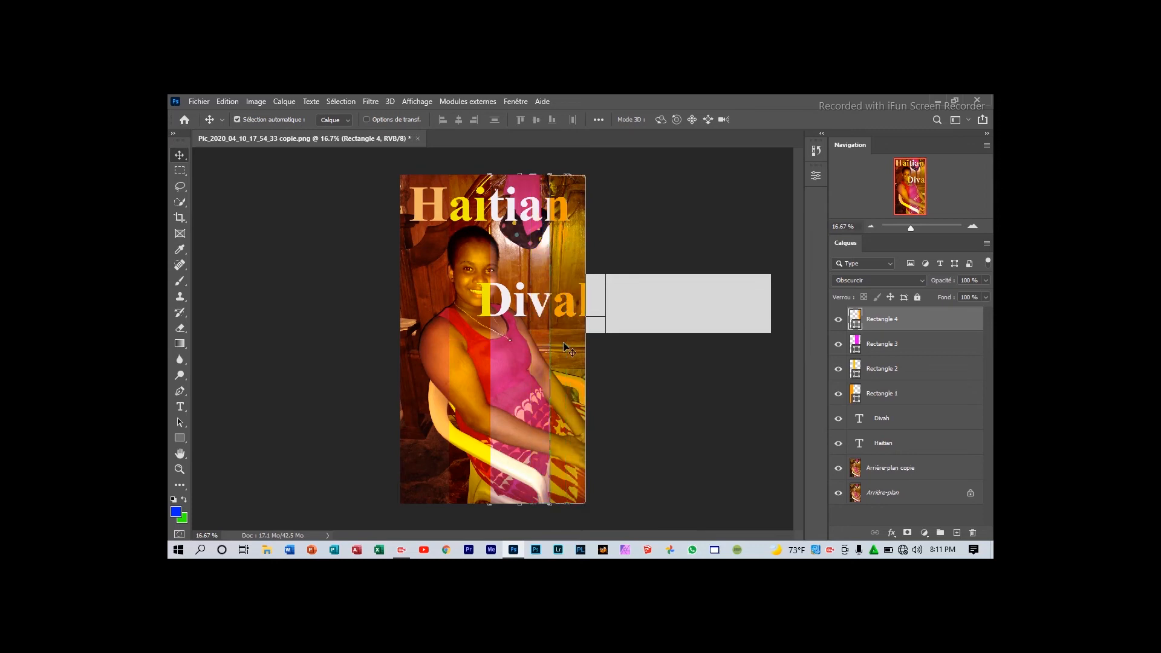
click(882, 420)
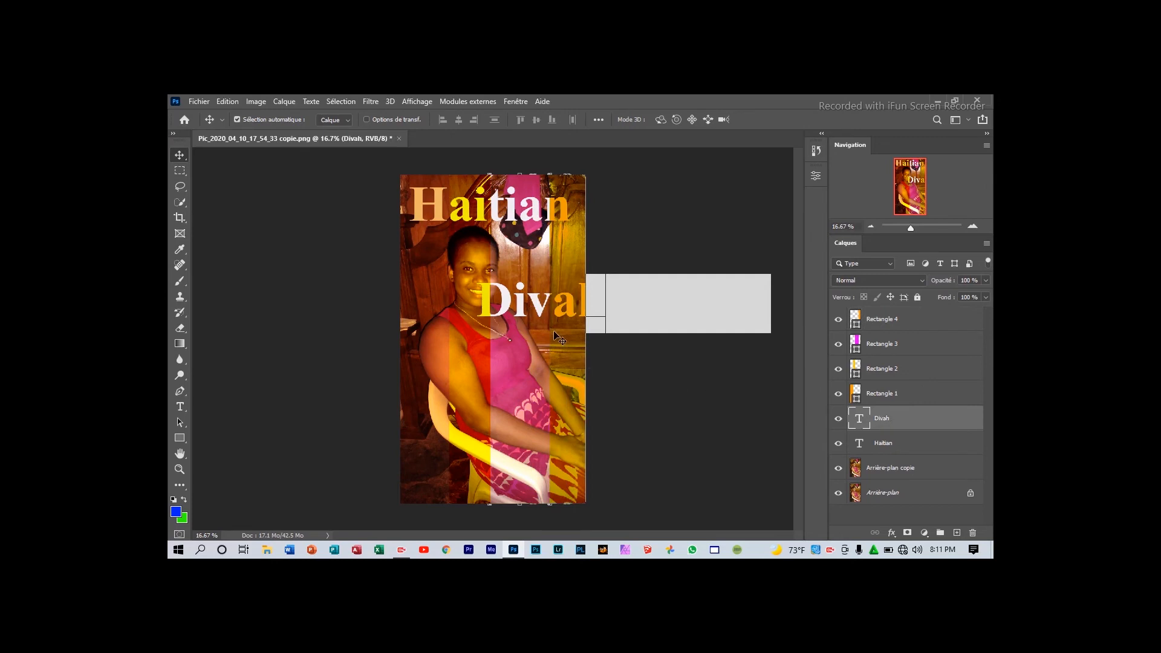
drag(557, 321, 556, 321)
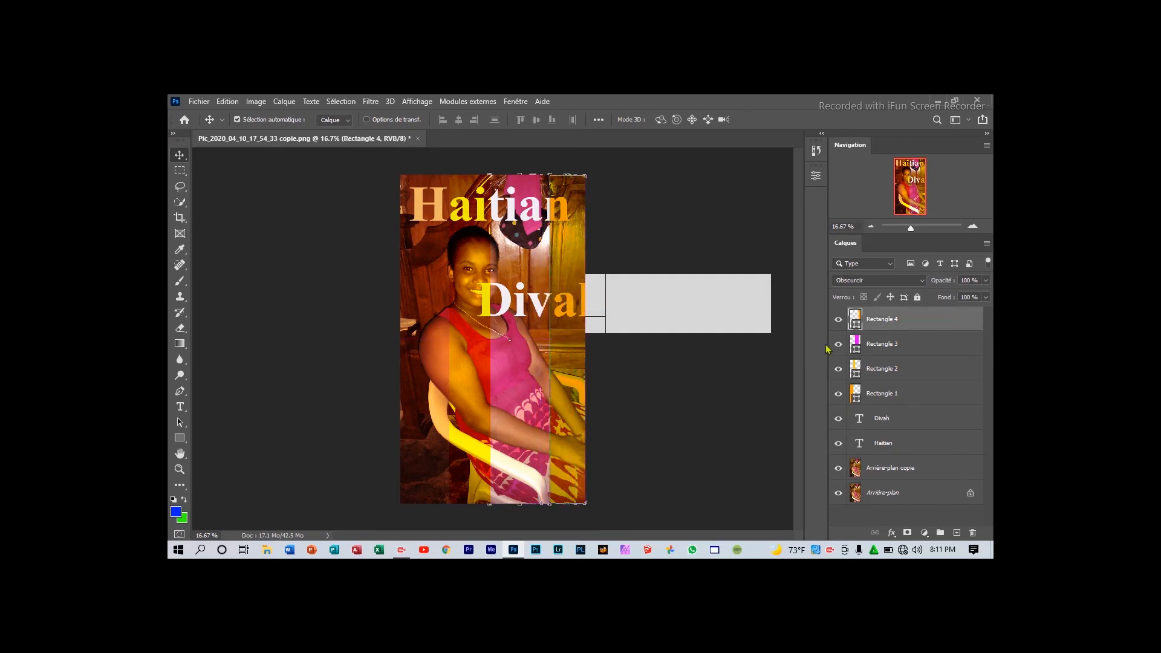
click(886, 427)
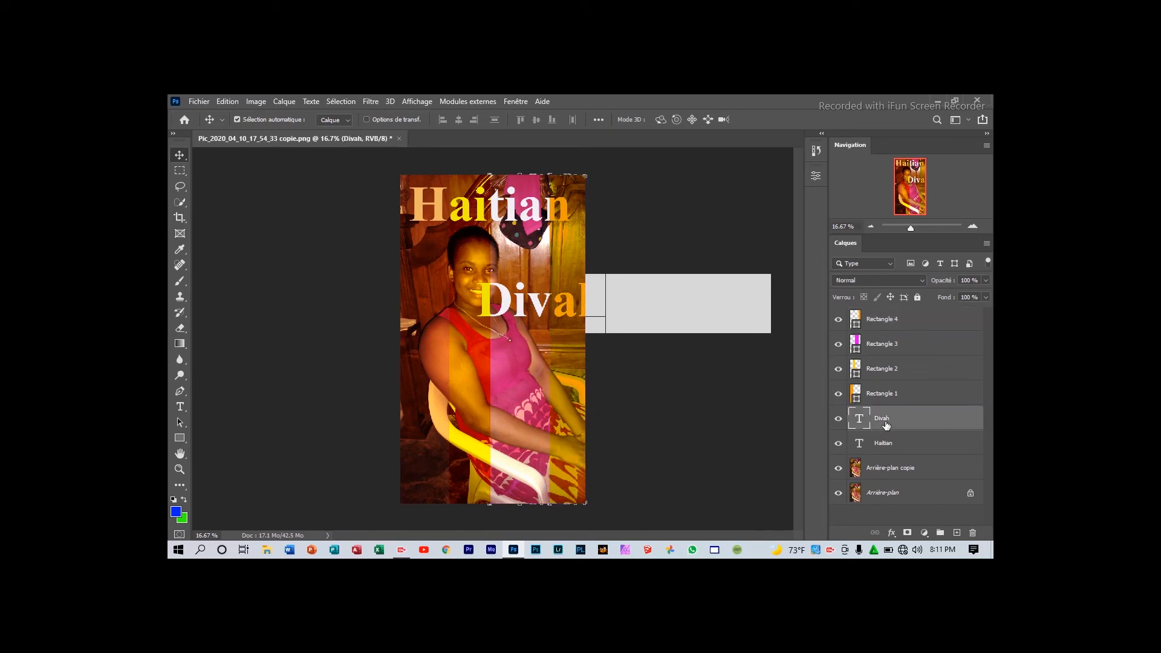
click(536, 323)
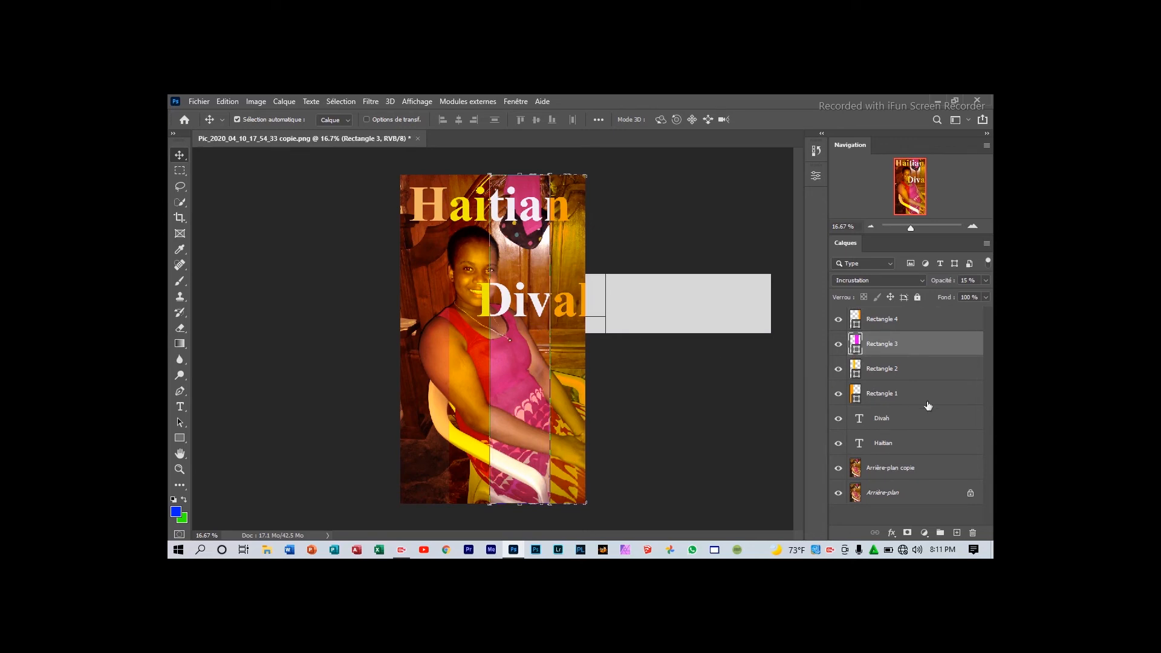
Move the "Divah" layer above Rectangle 4 and place the text across the woman's chest, ending at the photo's right edge.
click(868, 423)
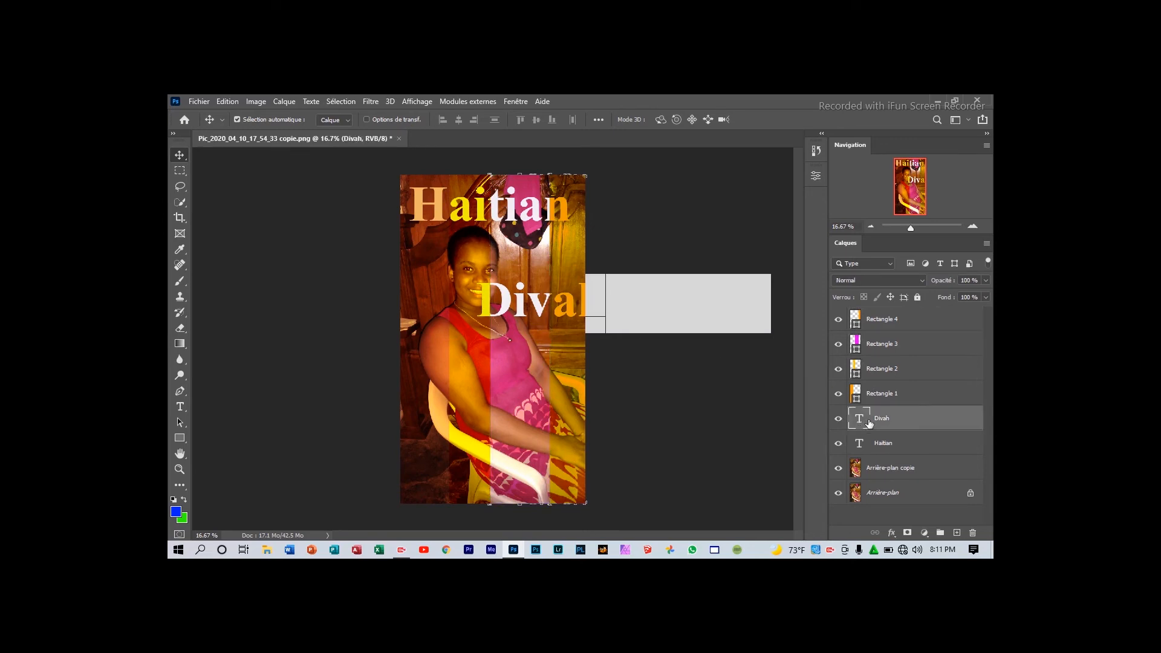
double_click(868, 423)
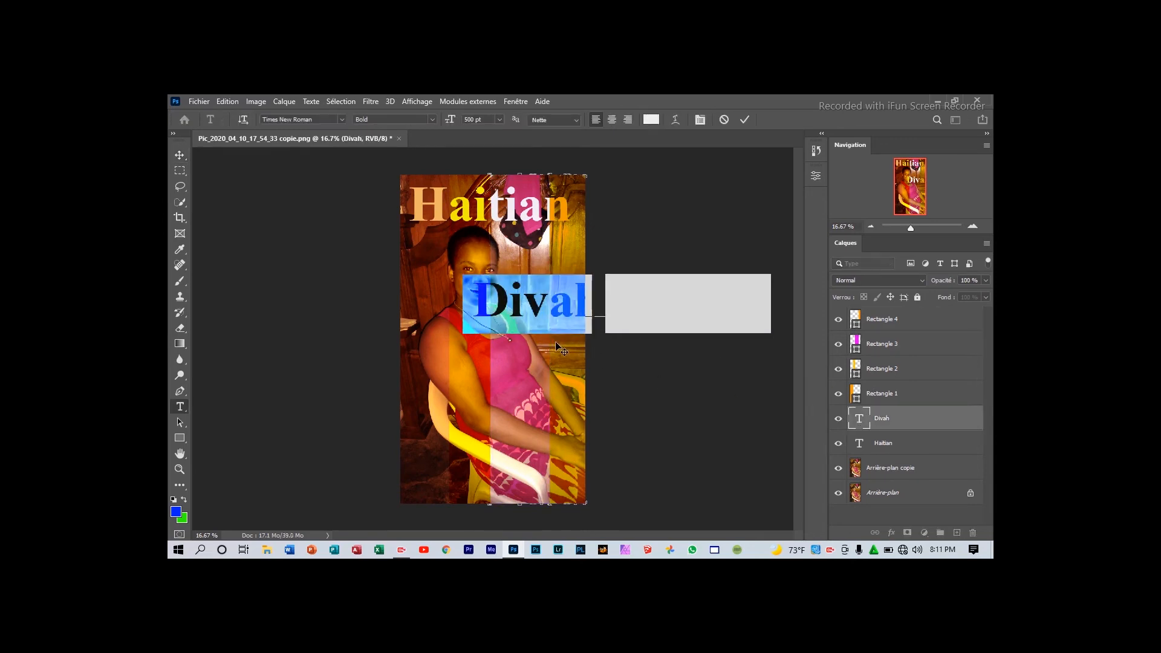
drag(557, 346, 520, 387)
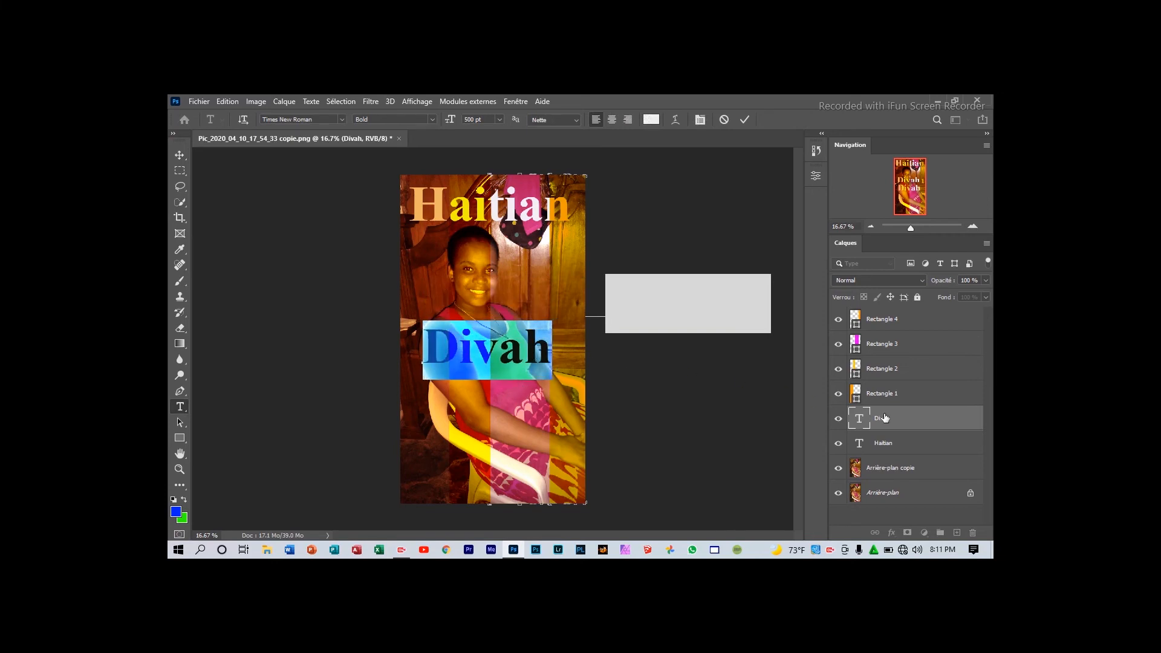
drag(884, 418, 901, 314)
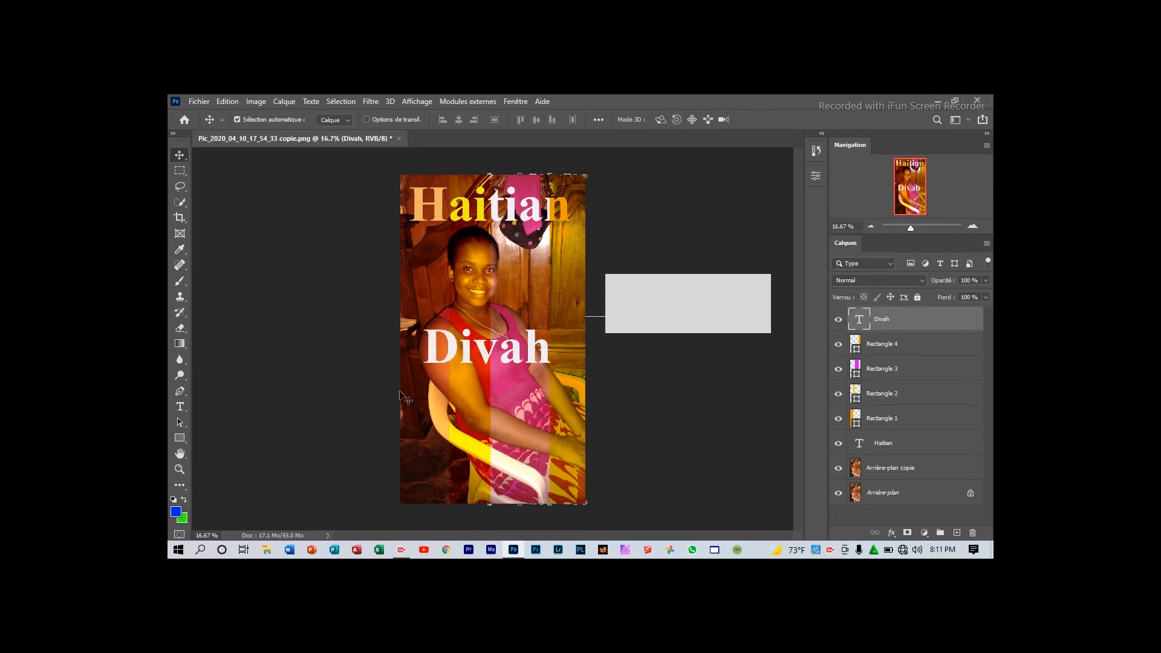
drag(470, 343, 511, 321)
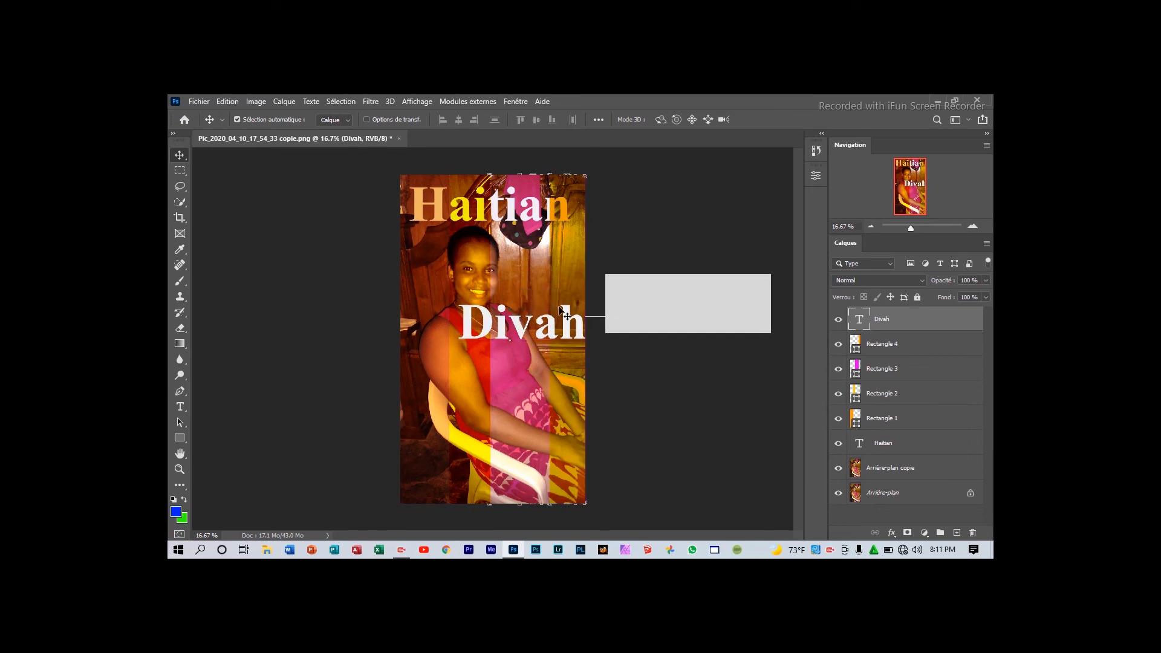
click(694, 325)
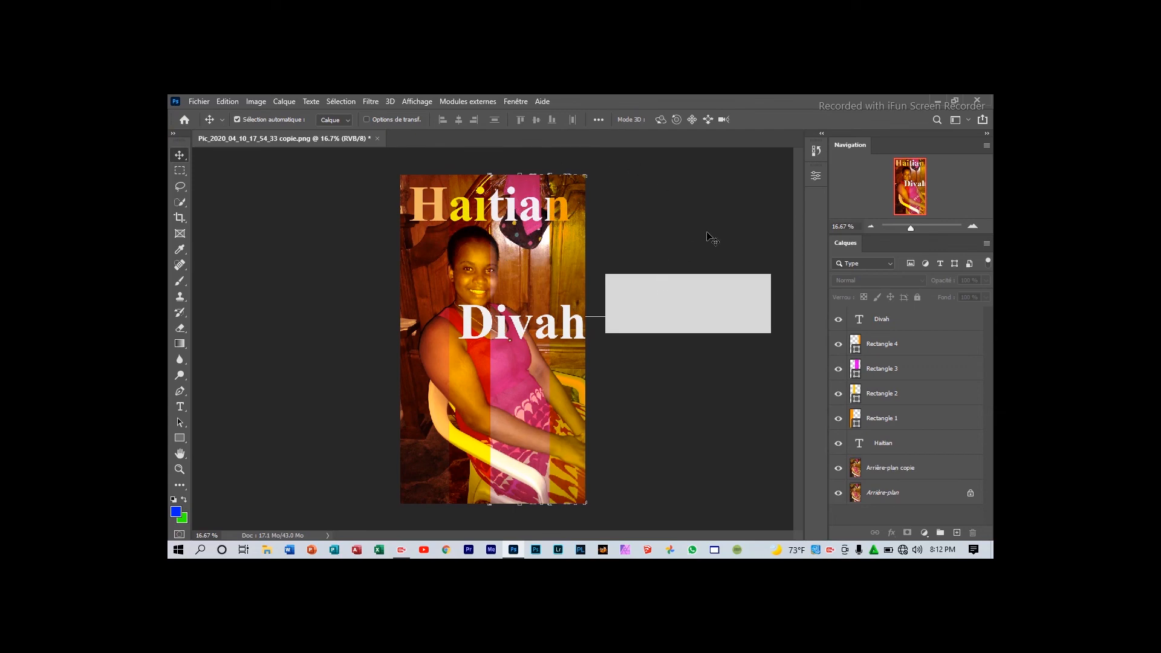
Save a PNG copy named "Pic_2020_04_10_17_54_33 copie 2" to the Desktop with the Fichier volumineux option.
click(198, 101)
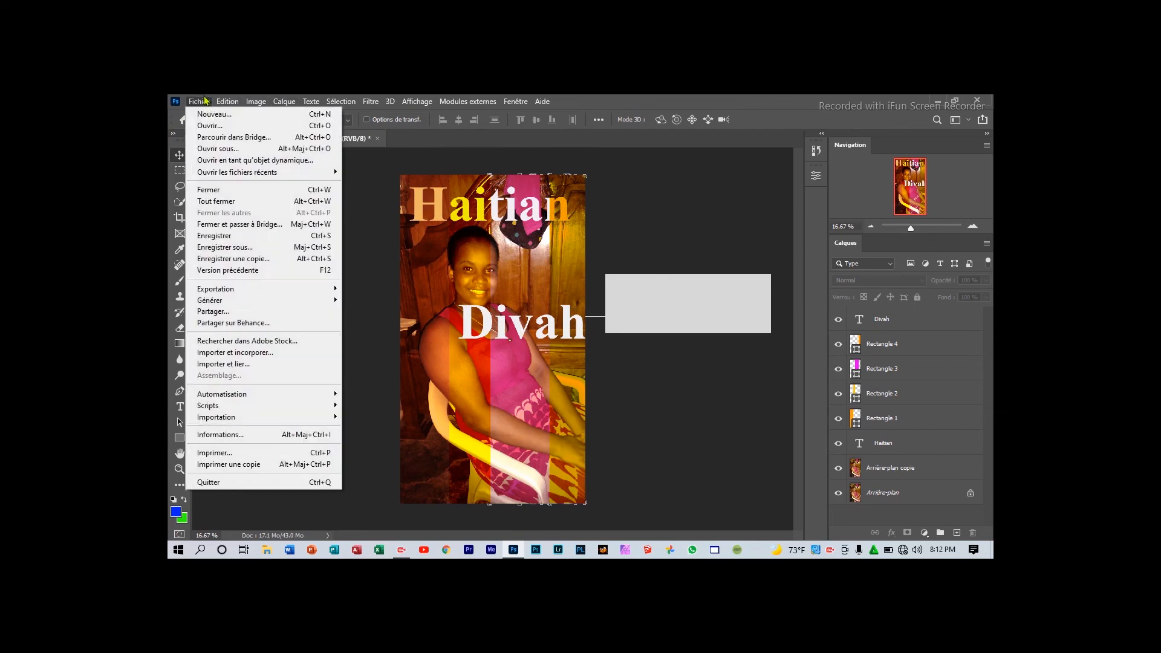
click(232, 248)
click(772, 435)
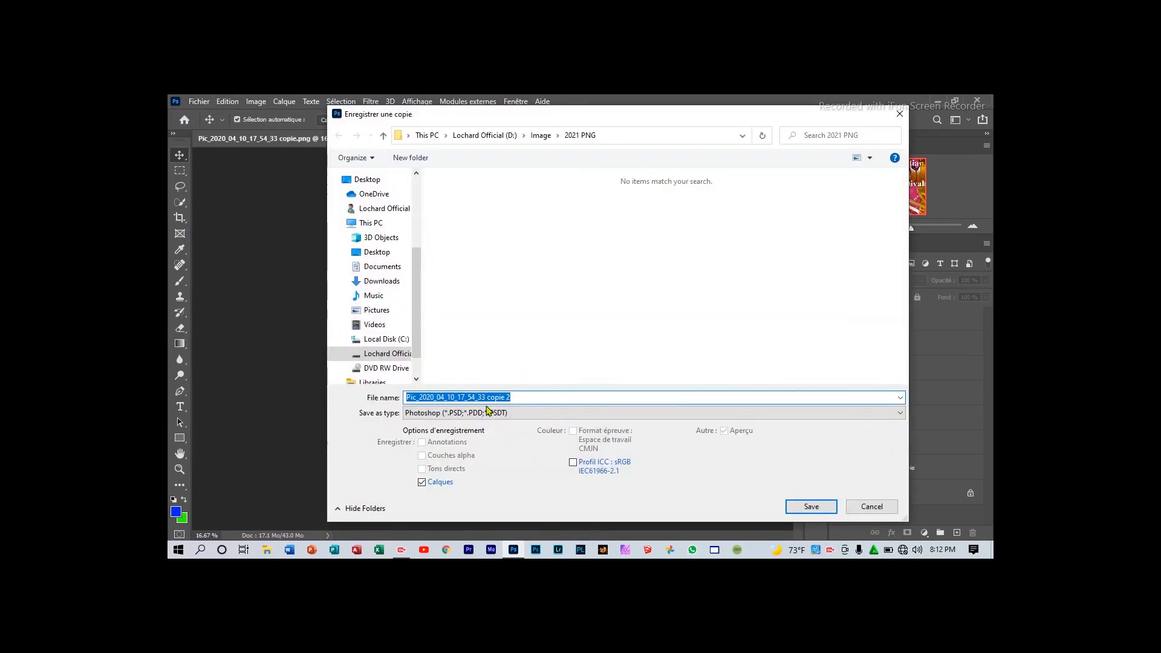
click(550, 415)
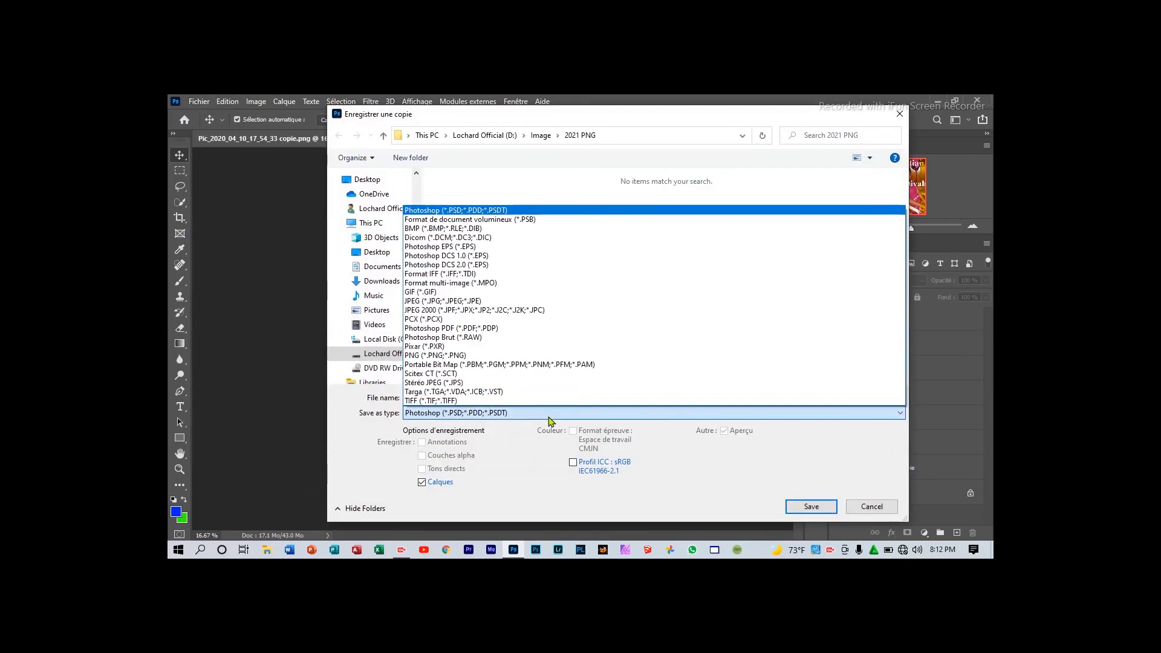
click(463, 356)
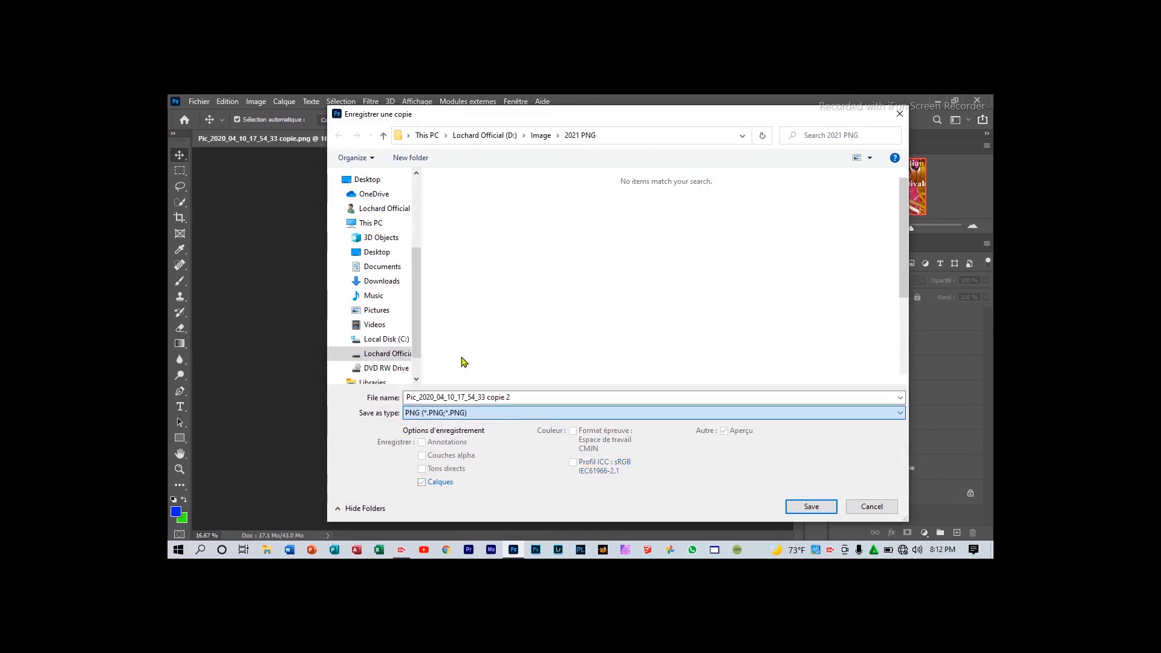
click(387, 181)
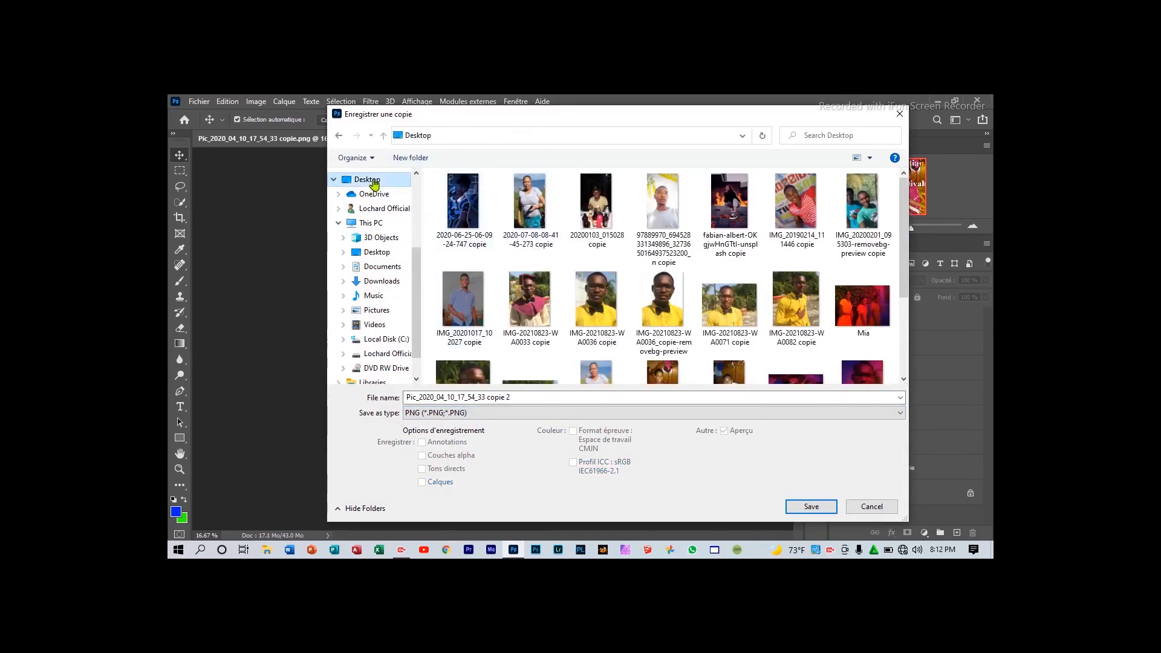
click(550, 394)
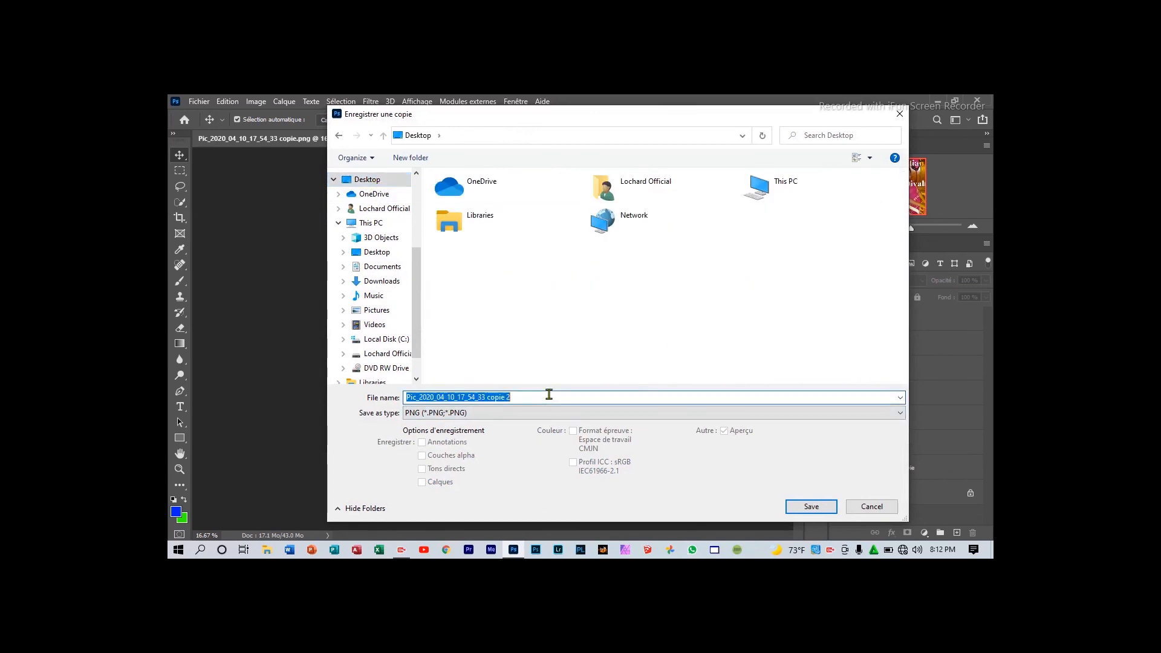
click(812, 507)
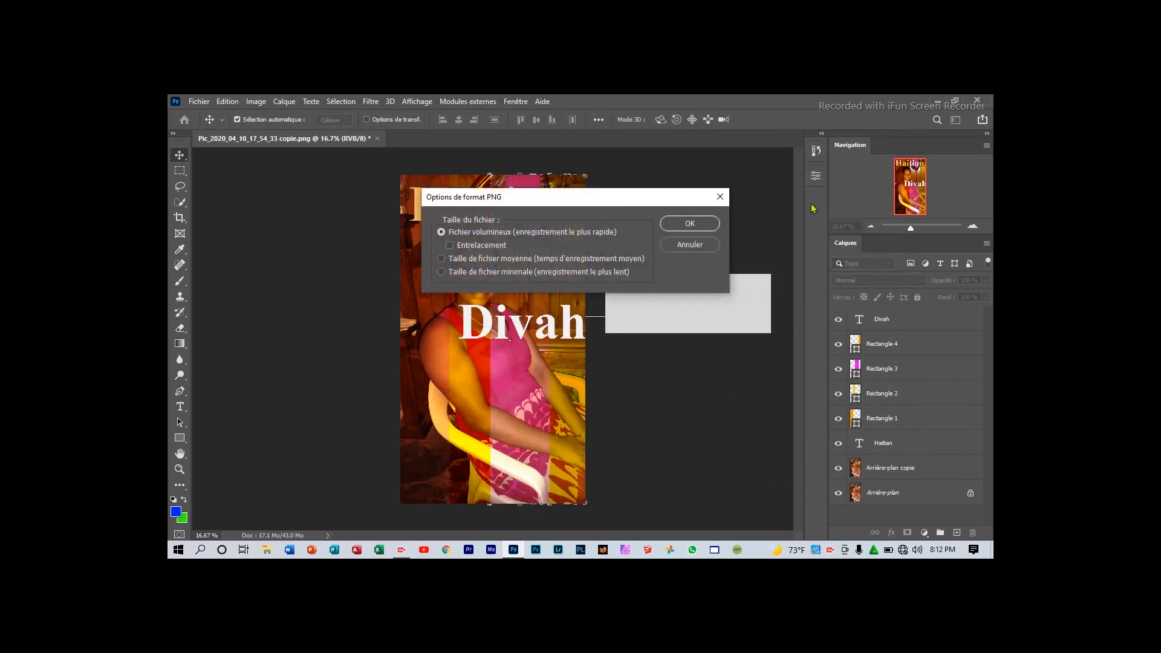
click(690, 225)
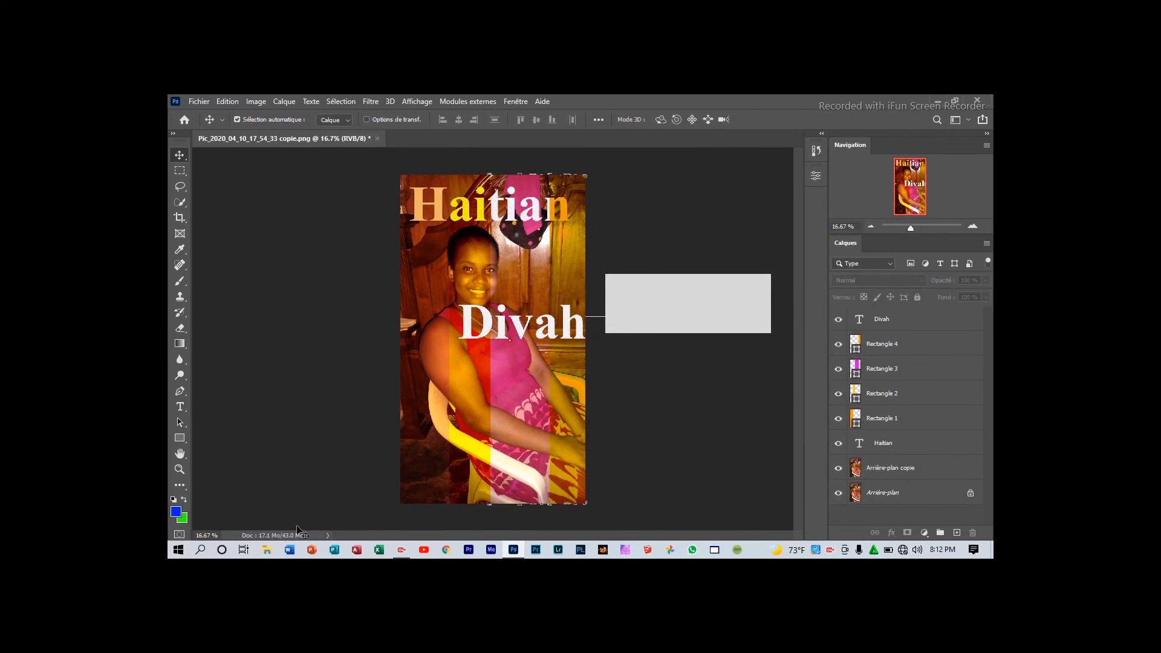
View the exported "copie 2" PNG from the desktop in Photos, and return to Photoshop.
click(937, 101)
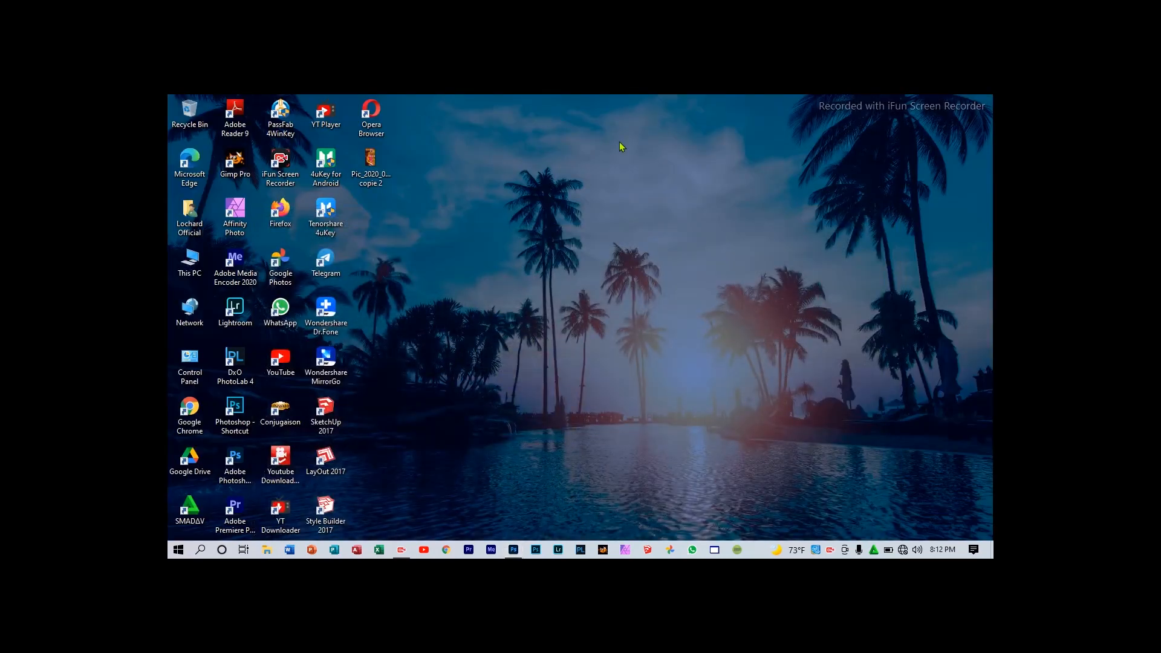
double_click(371, 162)
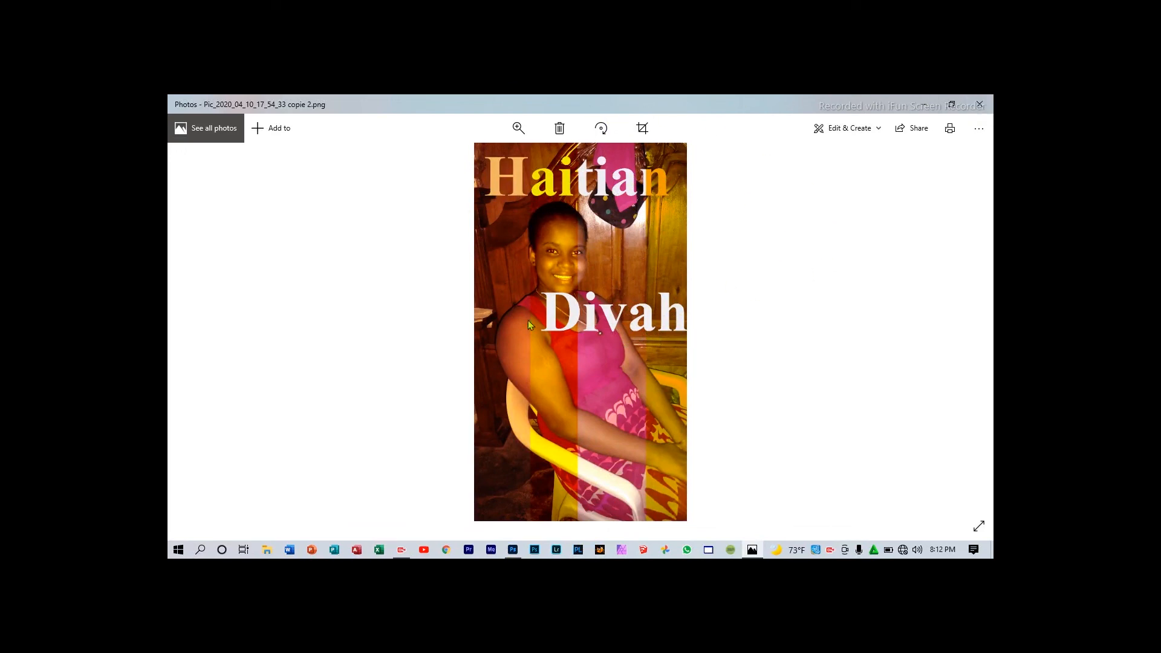
click(513, 549)
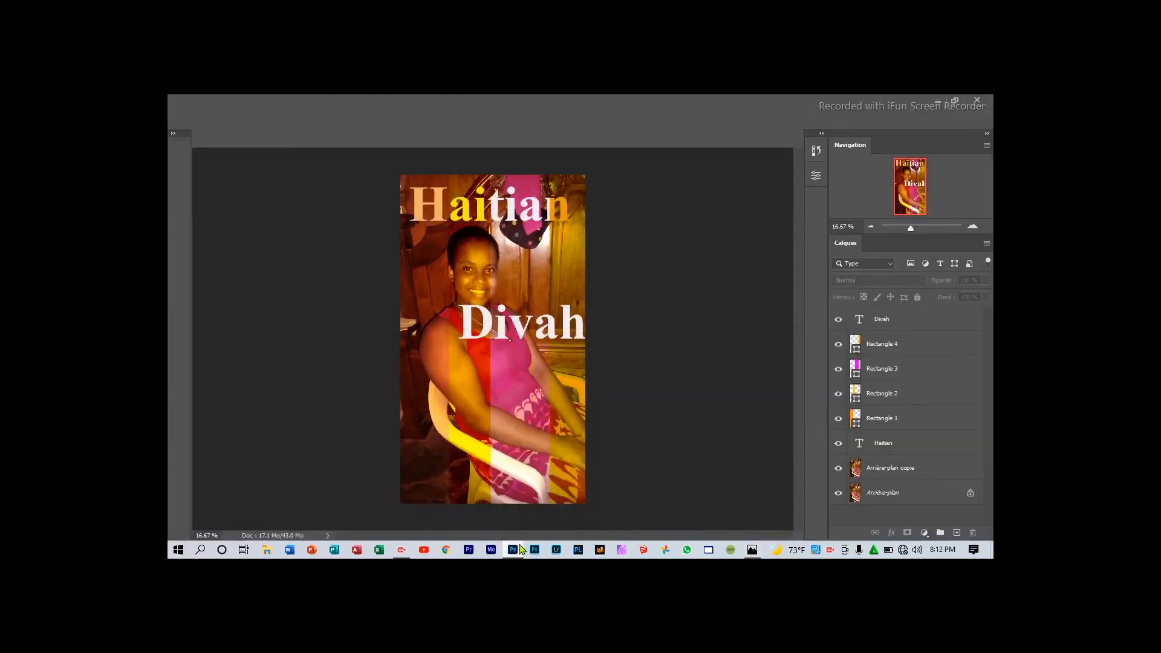